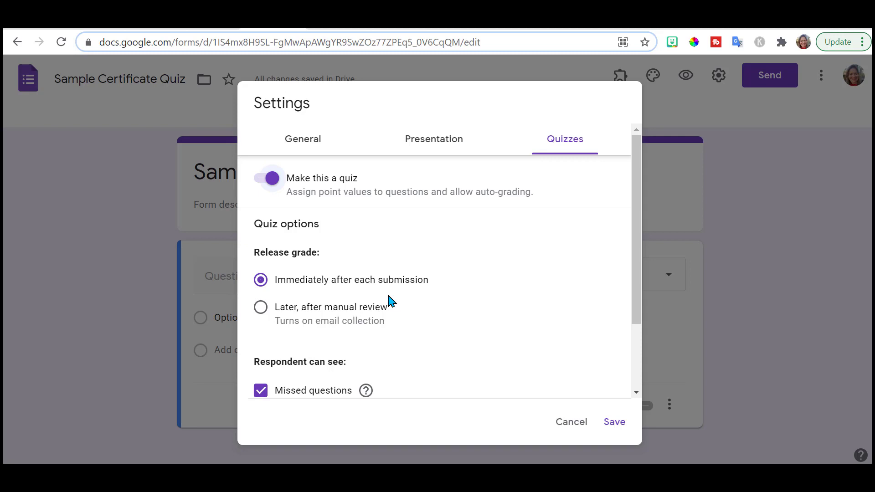
- Save the quiz settings with grades released immediately after each submission
{"action": "left_click_drag", "start_coordinate": [635, 238], "coordinate": [640, 318]}
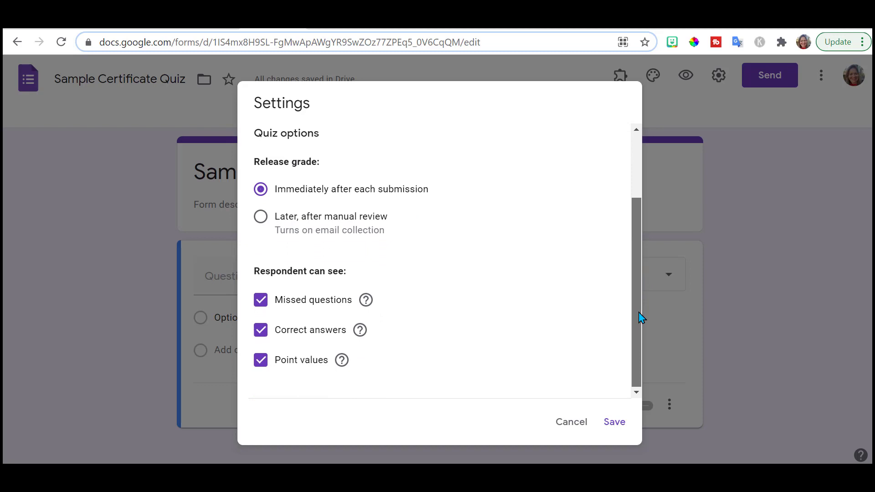
{"action": "left_click", "coordinate": [615, 423]}
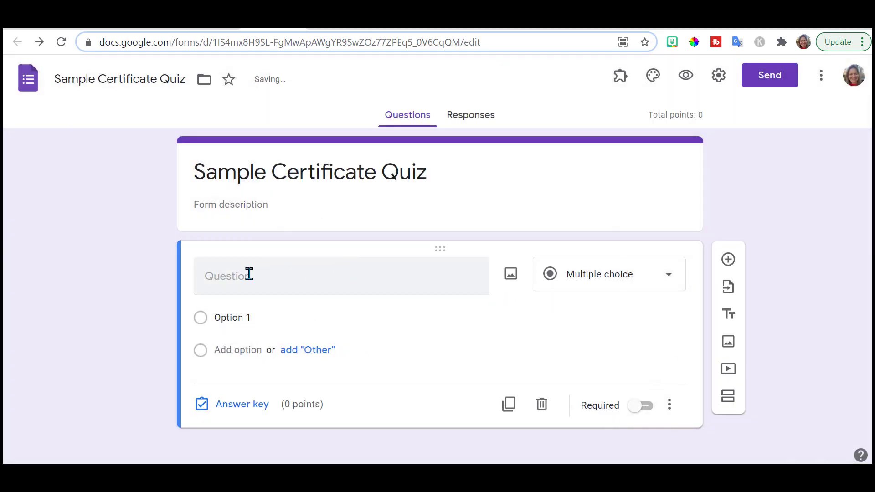
- Write the question 'What color is the sky?' with options Blue, Red and Yellow
{"action": "left_click", "coordinate": [249, 274]}
{"action": "type", "text": "What color is the sk"}
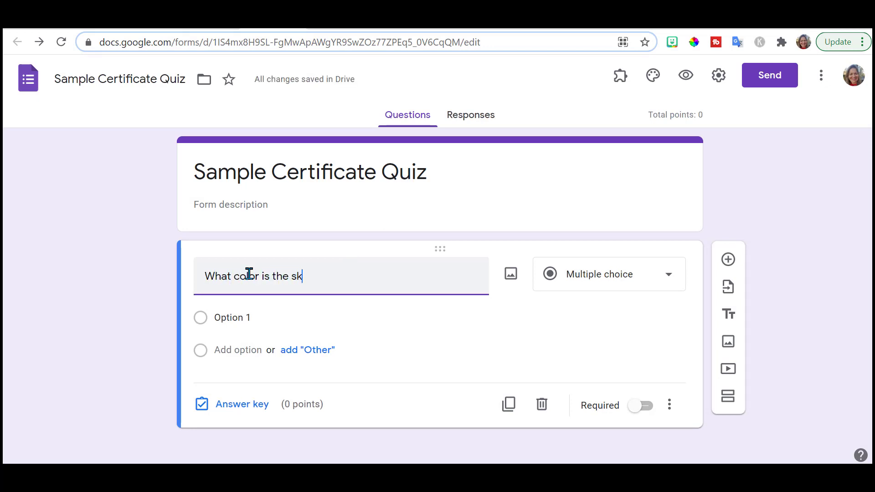
{"action": "type", "text": "y?"}
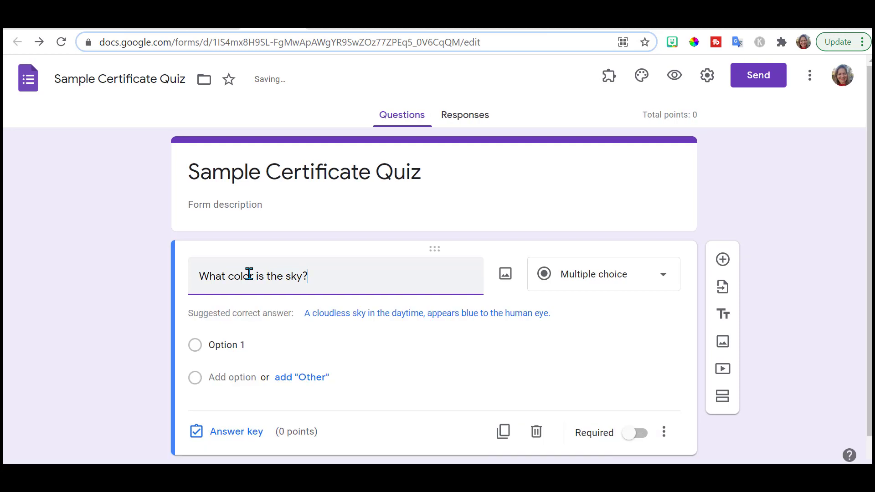
{"action": "left_click", "coordinate": [227, 345]}
{"action": "type", "text": "B"}
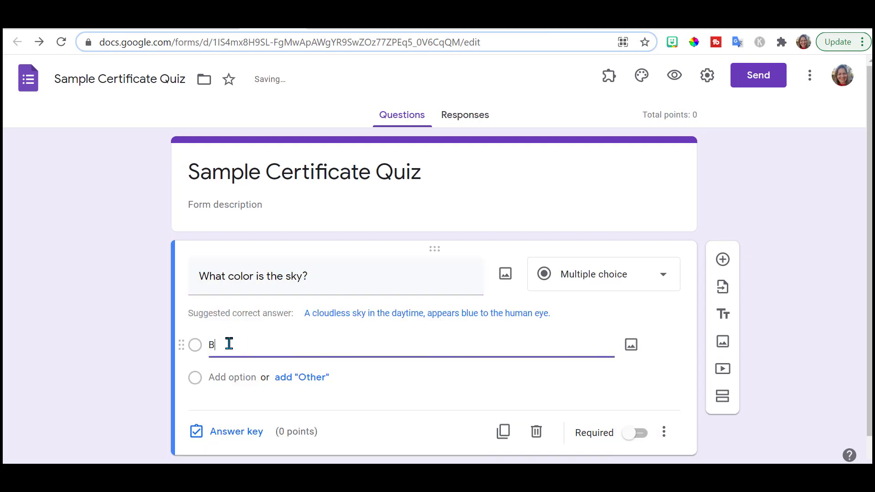
{"action": "type", "text": "lue"}
{"action": "left_click", "coordinate": [223, 377]}
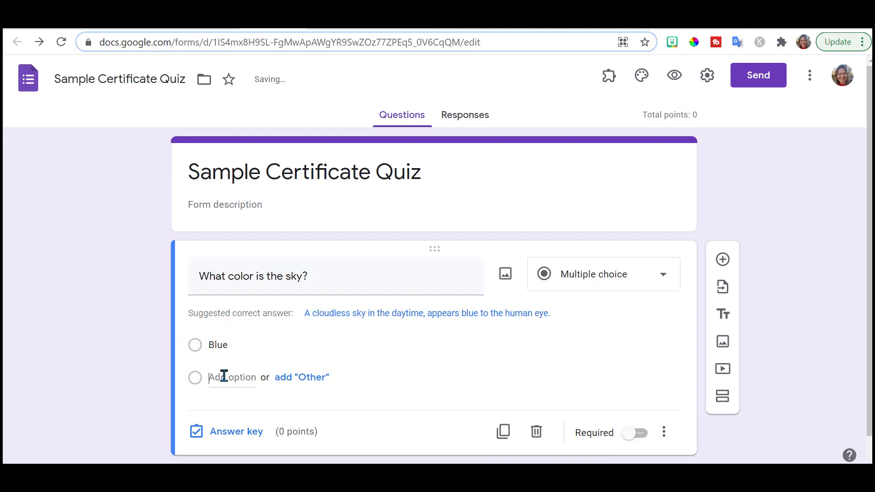
{"action": "type", "text": "Red Yellow"}
- Mark Blue as the correct answer worth 1 point and make the question required
{"action": "left_click", "coordinate": [232, 431]}
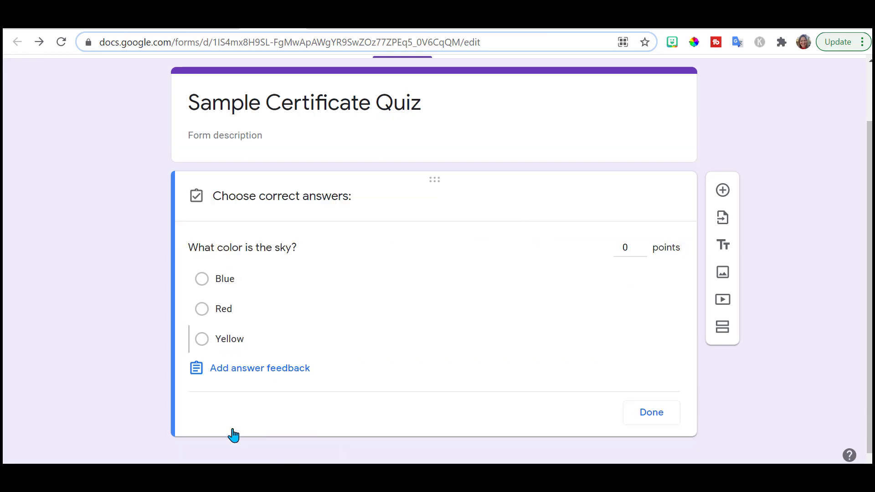
{"action": "left_click", "coordinate": [201, 283]}
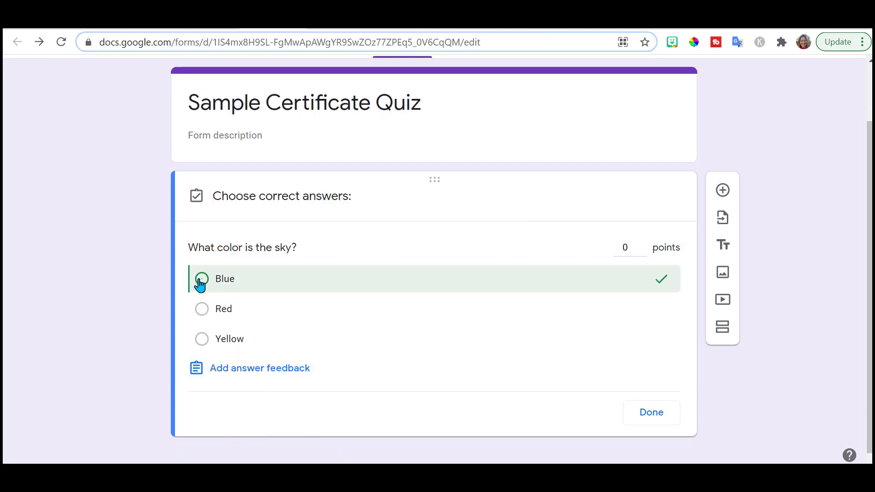
{"action": "left_click", "coordinate": [656, 421]}
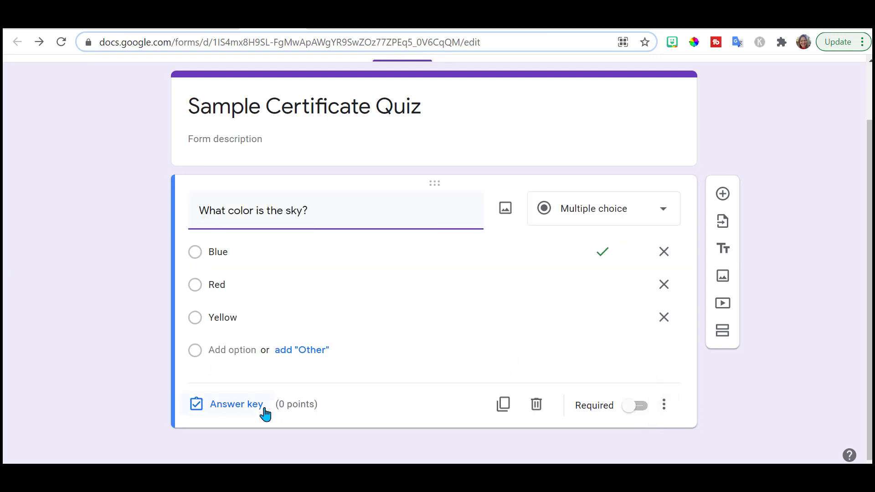
{"action": "left_click", "coordinate": [236, 404]}
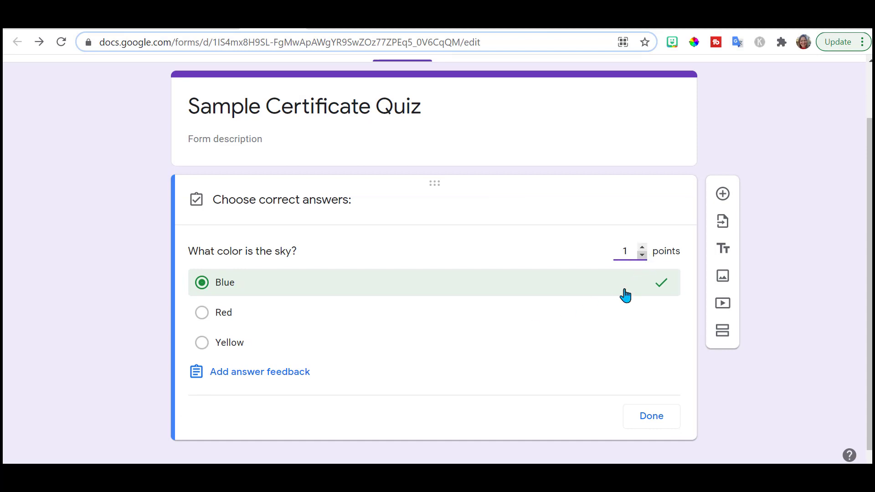
{"action": "left_click", "coordinate": [646, 419]}
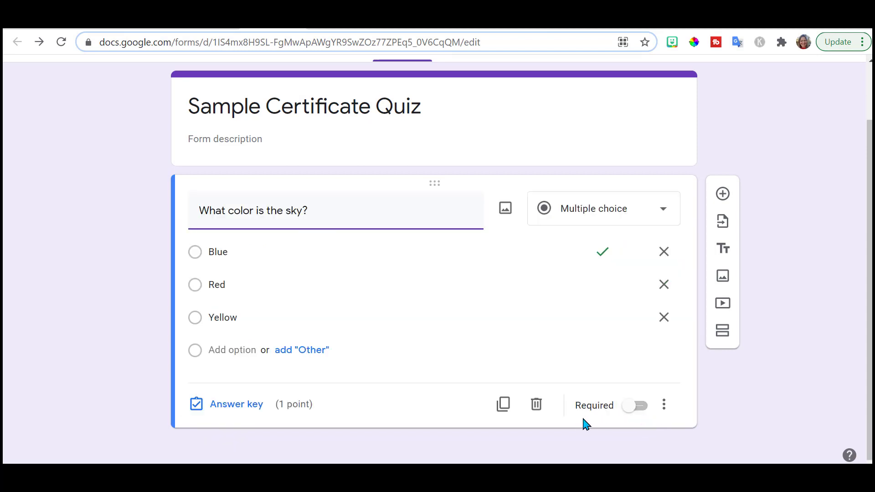
{"action": "left_click", "coordinate": [638, 406]}
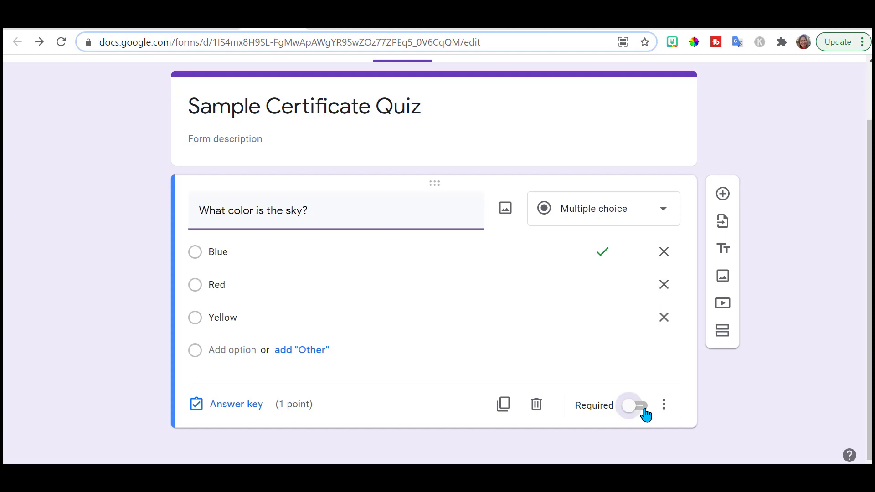
{"action": "left_click", "coordinate": [722, 194]}
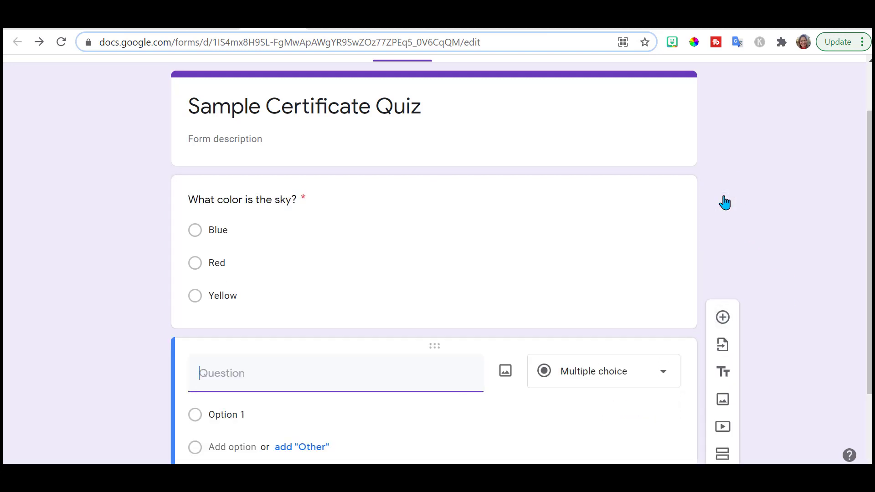
- Add 'What animal makes the best pet?' (Bird, Cat, Dog), Cat correct for 1 point, required
{"action": "type", "text": "What ani"}
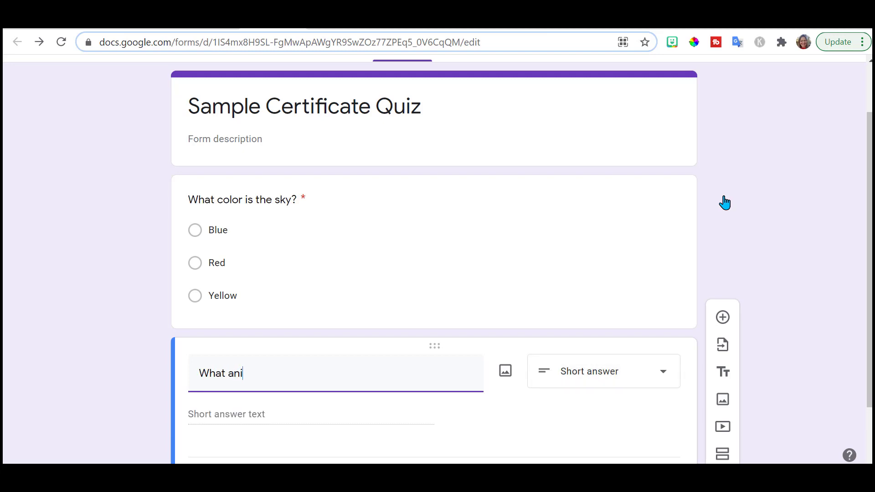
{"action": "type", "text": "mal makes the best pet?"}
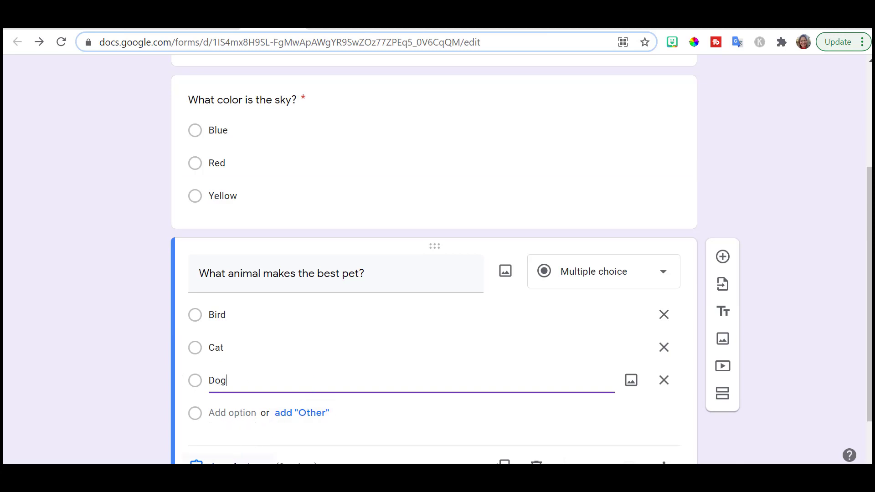
{"action": "left_click", "coordinate": [242, 461]}
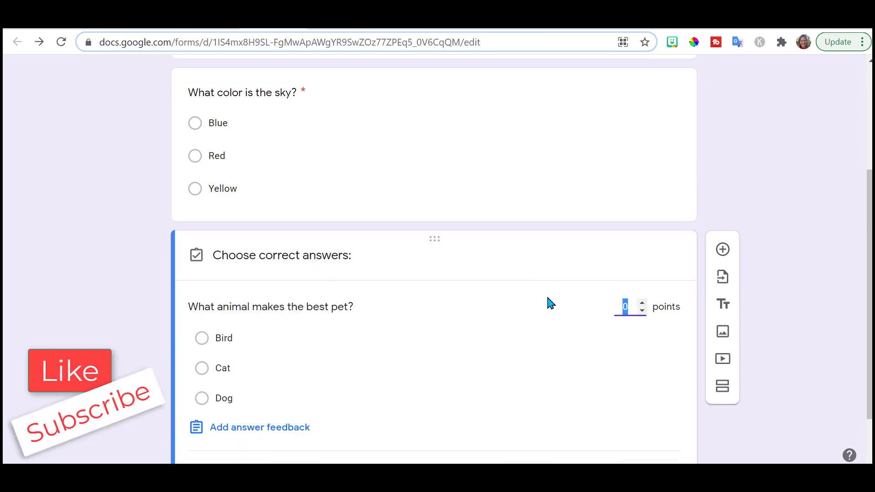
{"action": "left_click", "coordinate": [642, 303]}
{"action": "left_click", "coordinate": [201, 373]}
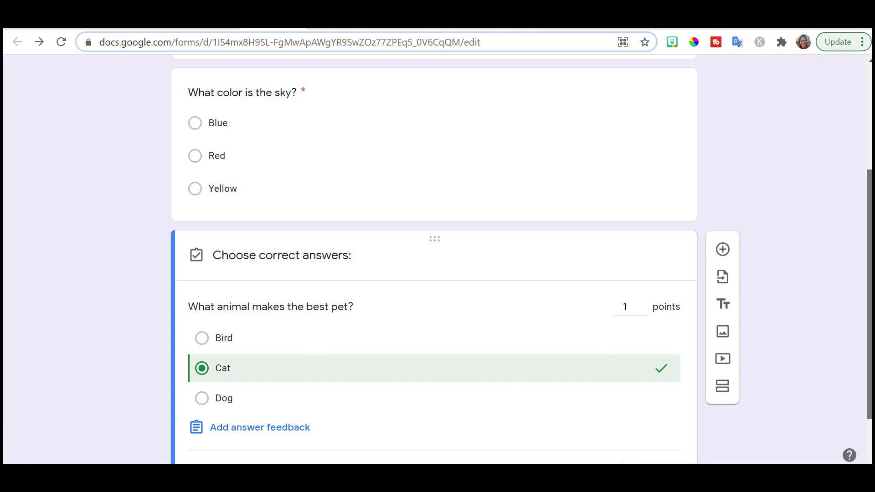
{"action": "scroll", "coordinate": [860, 243], "scroll_direction": "down", "scroll_amount": 1}
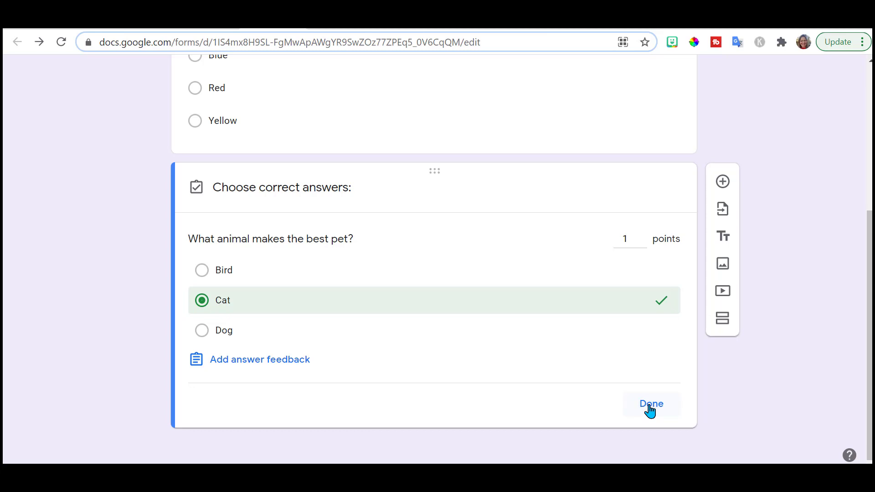
{"action": "left_click", "coordinate": [651, 403]}
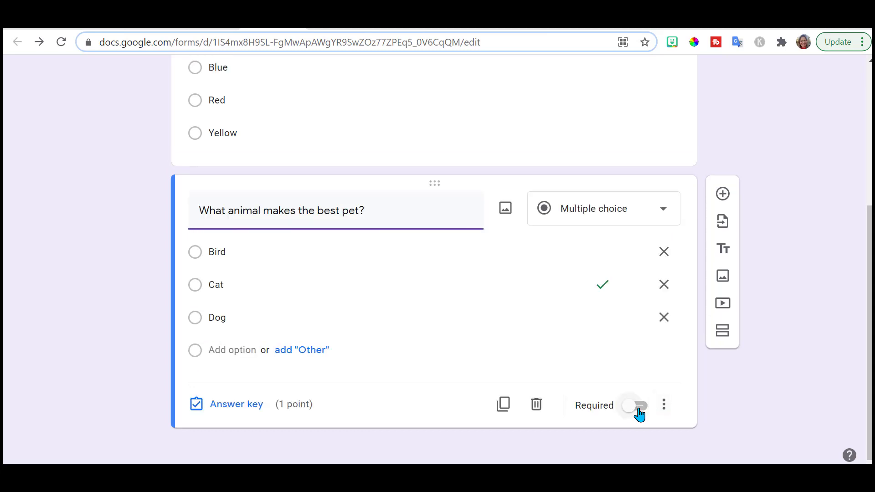
{"action": "left_click", "coordinate": [639, 408]}
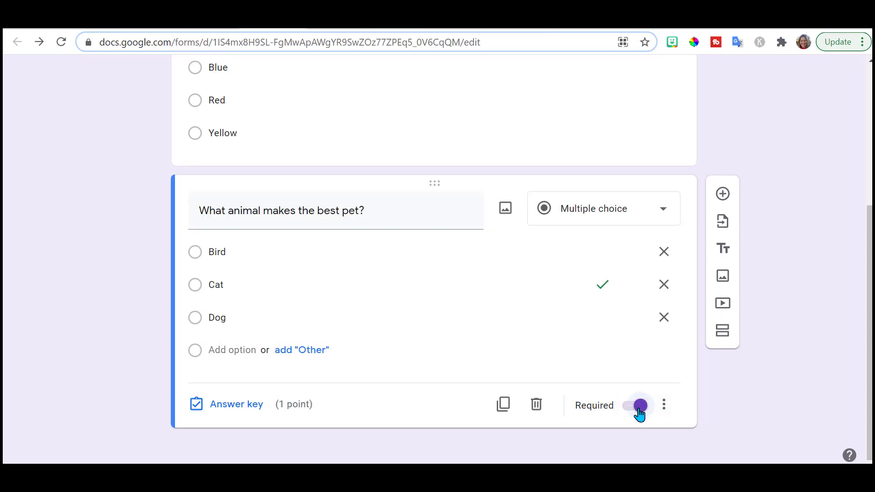
{"action": "scroll", "coordinate": [638, 407], "scroll_direction": "up", "scroll_amount": 5}
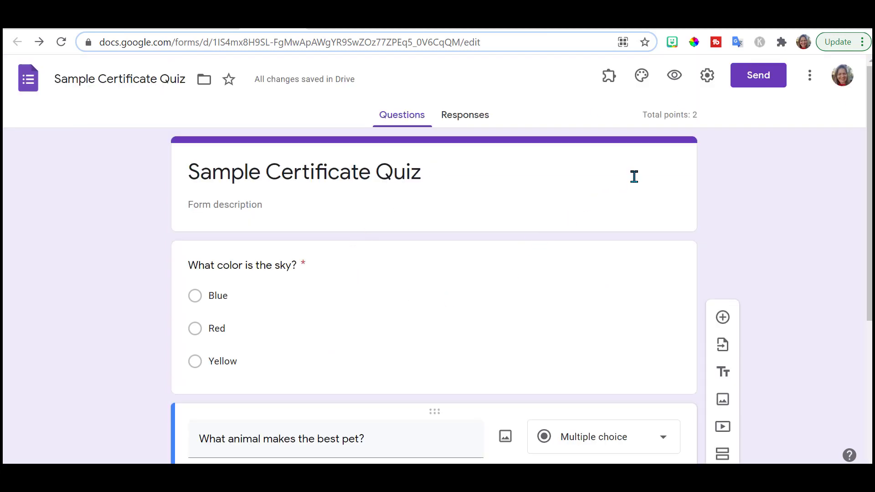
- Search the Workspace Marketplace for 'certi' and open the Certify'em app page
{"action": "left_click", "coordinate": [607, 83]}
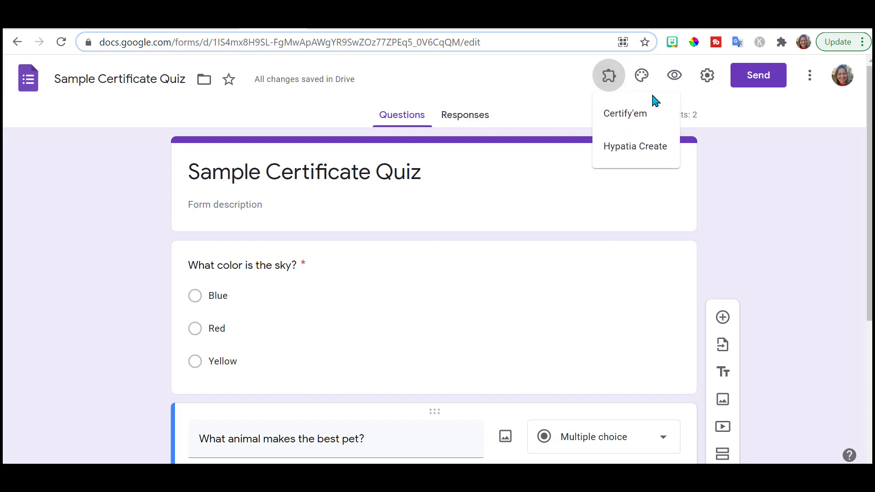
{"action": "left_click", "coordinate": [813, 82]}
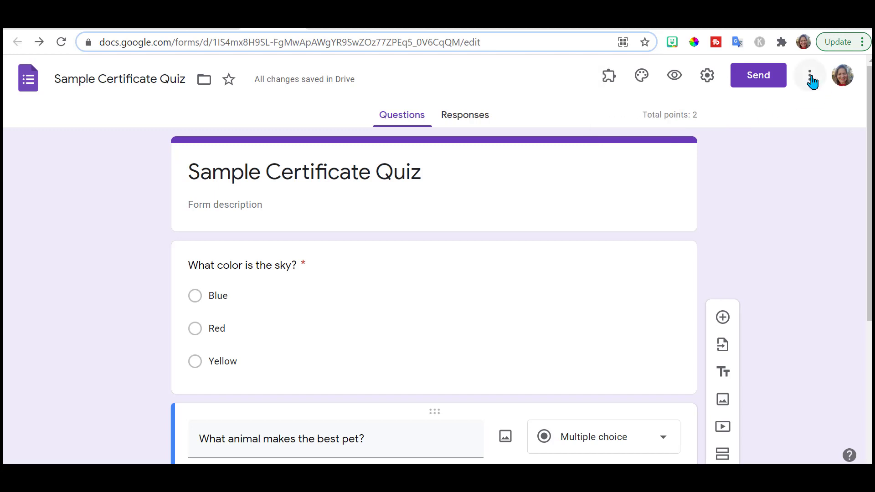
{"action": "left_click", "coordinate": [812, 82]}
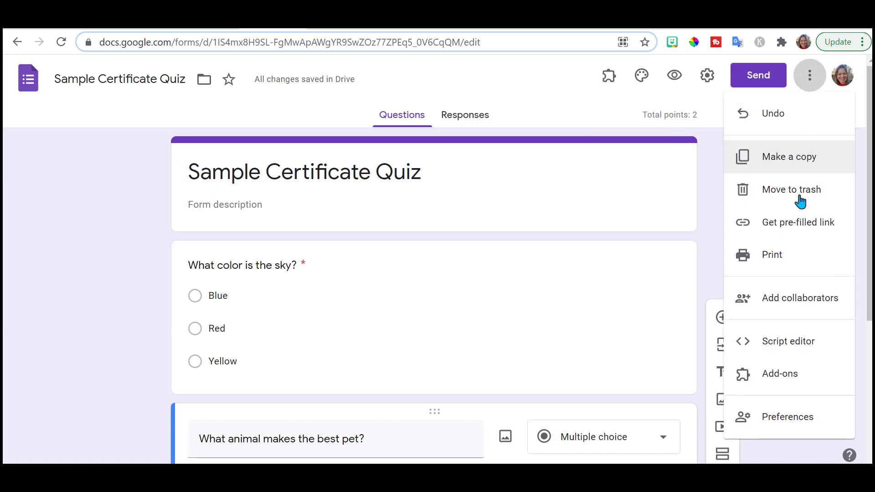
{"action": "left_click", "coordinate": [782, 374]}
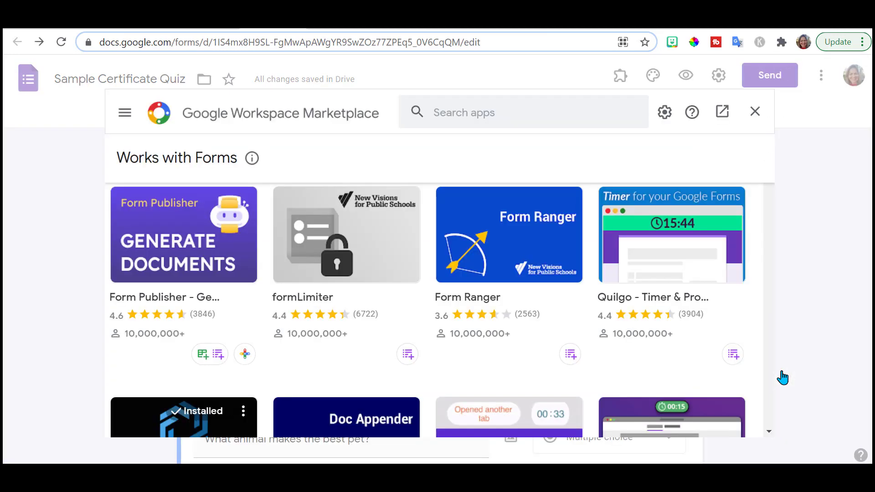
{"action": "left_click", "coordinate": [449, 117]}
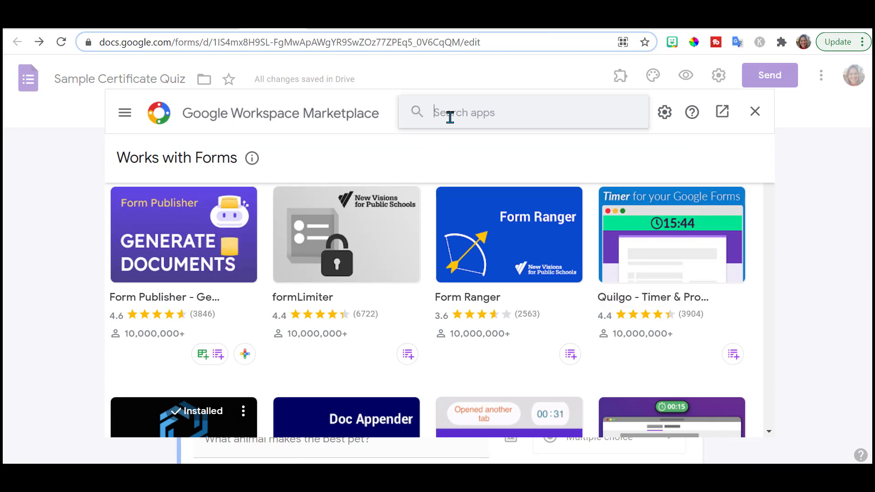
{"action": "type", "text": "cert"}
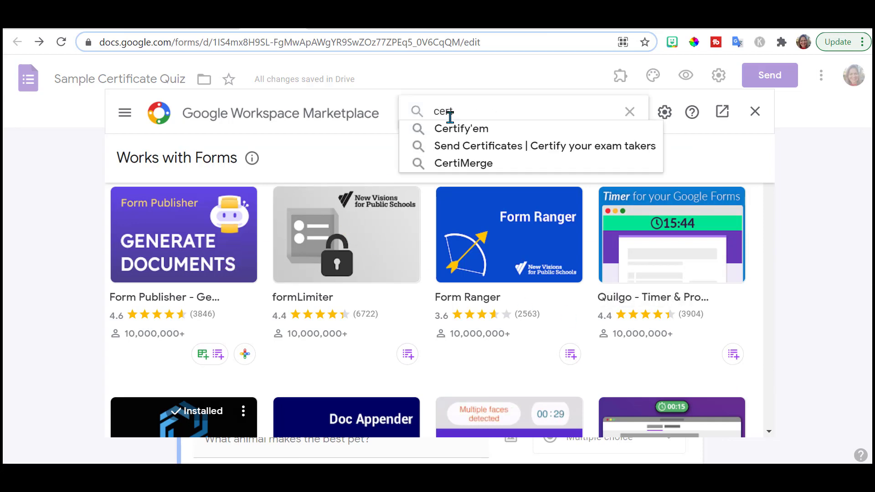
{"action": "type", "text": "i"}
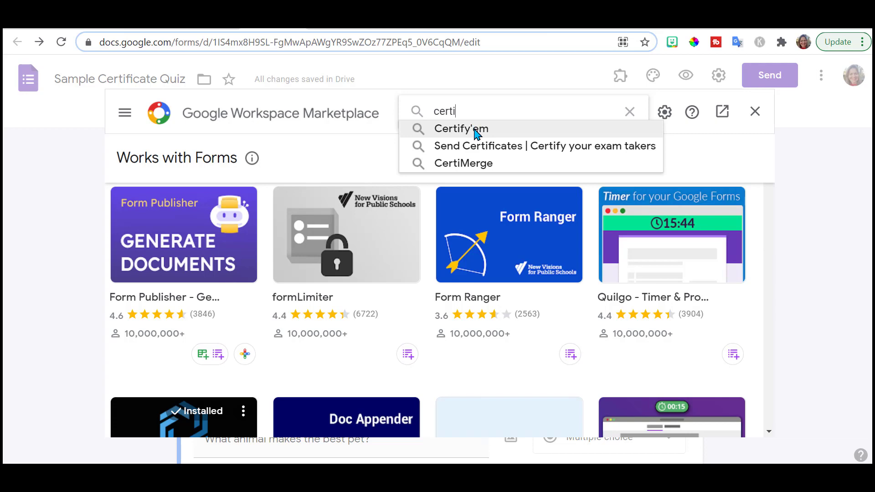
{"action": "left_click", "coordinate": [474, 130]}
{"action": "left_click", "coordinate": [198, 264]}
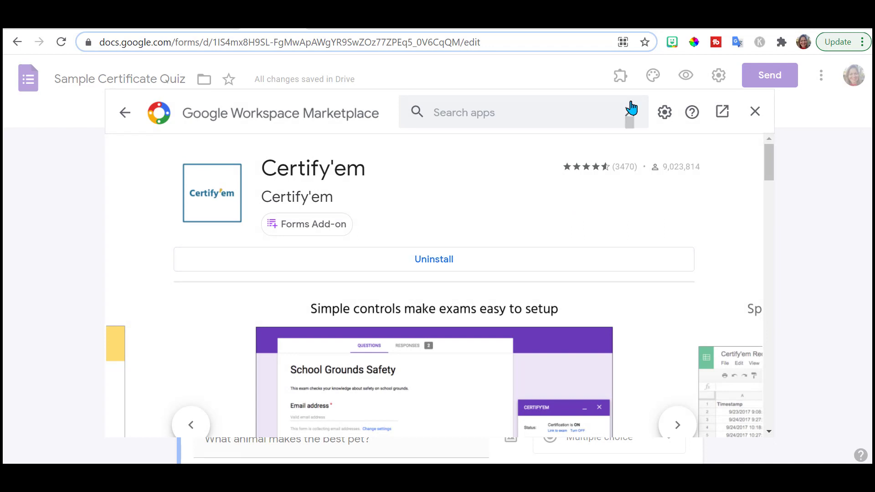
- Enable Certify'em in this quiz from the Add-ons menu and open its settings via Get Started
{"action": "left_click", "coordinate": [755, 115]}
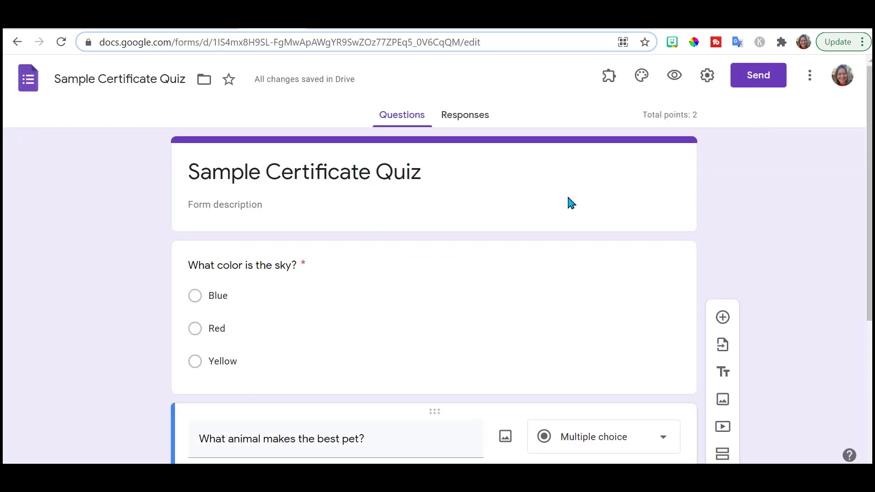
{"action": "left_click", "coordinate": [608, 87]}
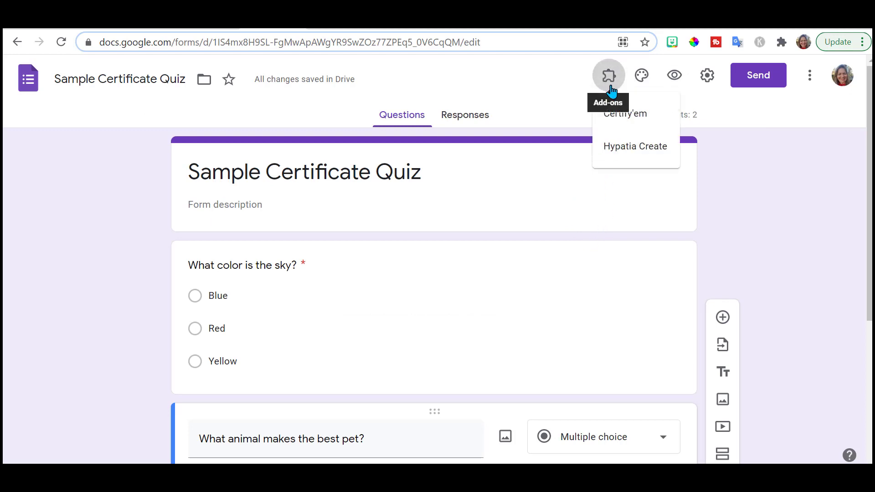
{"action": "left_click", "coordinate": [625, 120]}
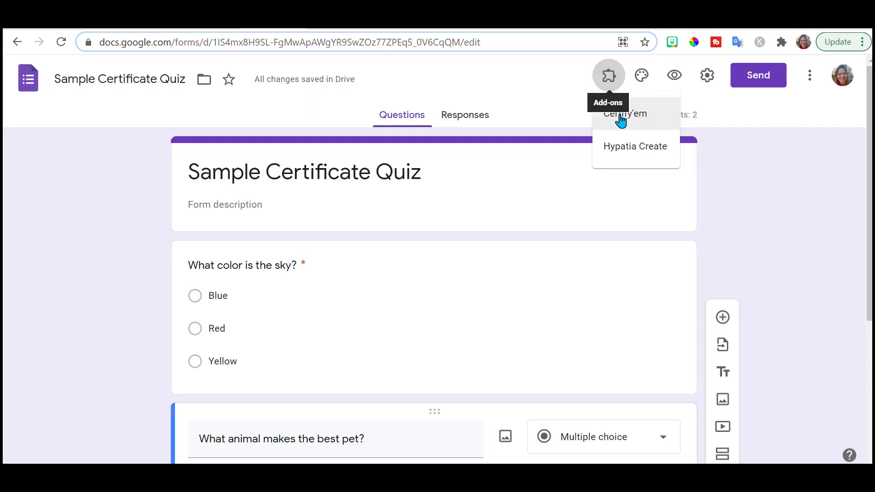
{"action": "left_click", "coordinate": [621, 121]}
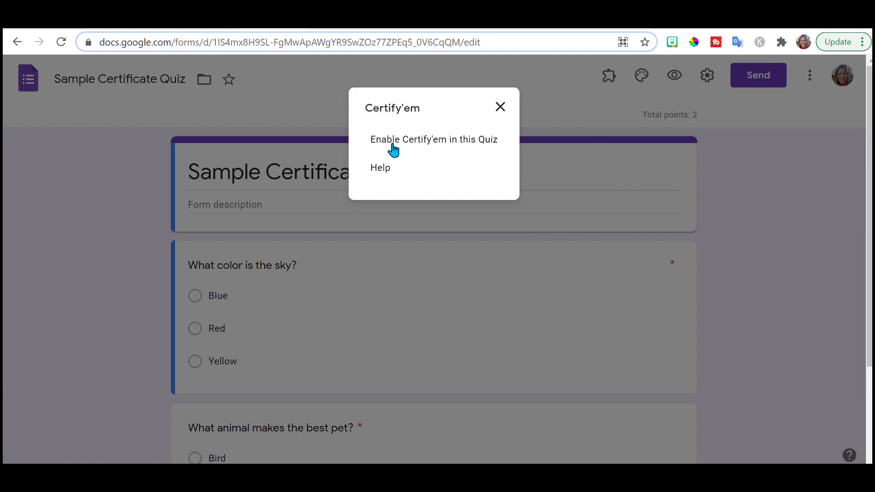
{"action": "left_click", "coordinate": [422, 145]}
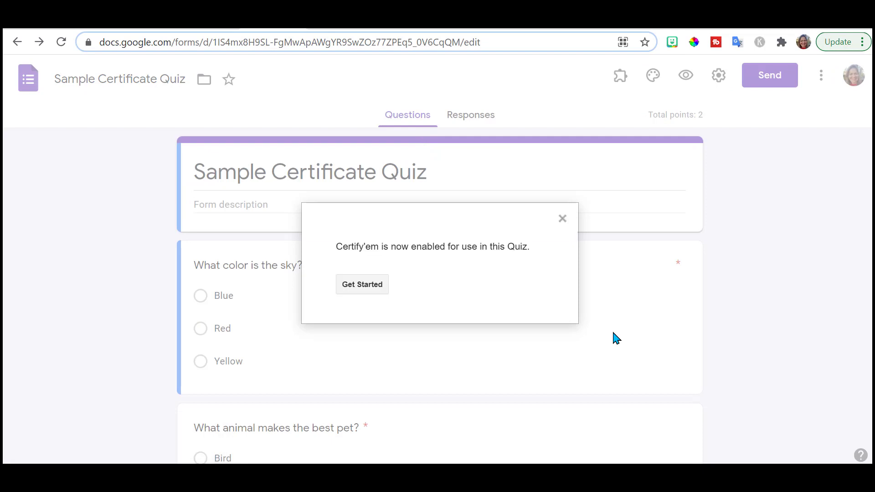
{"action": "left_click", "coordinate": [365, 285]}
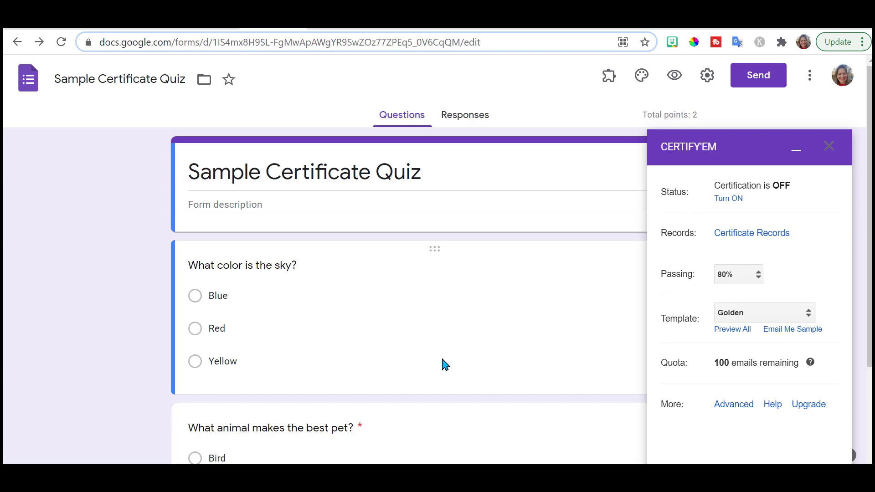
- Add a 'Full Name' short-answer question, then turn Certify'em certification on
{"action": "left_click", "coordinate": [728, 199]}
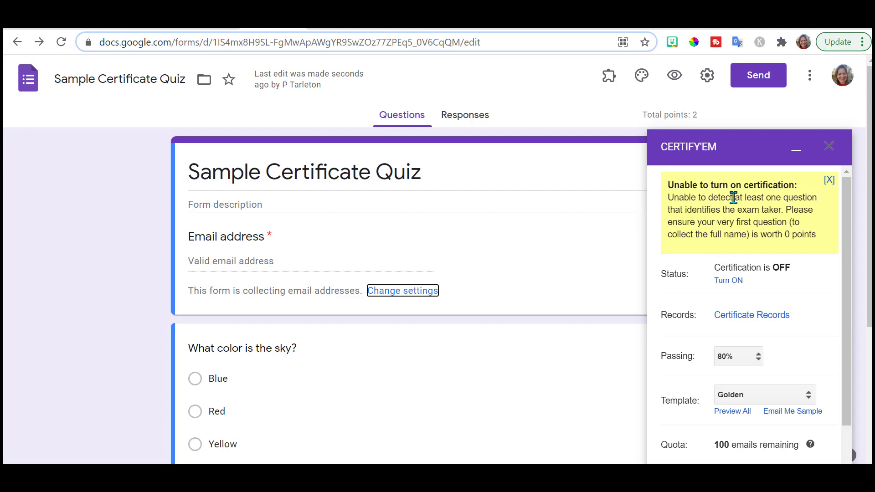
{"action": "left_click", "coordinate": [796, 152]}
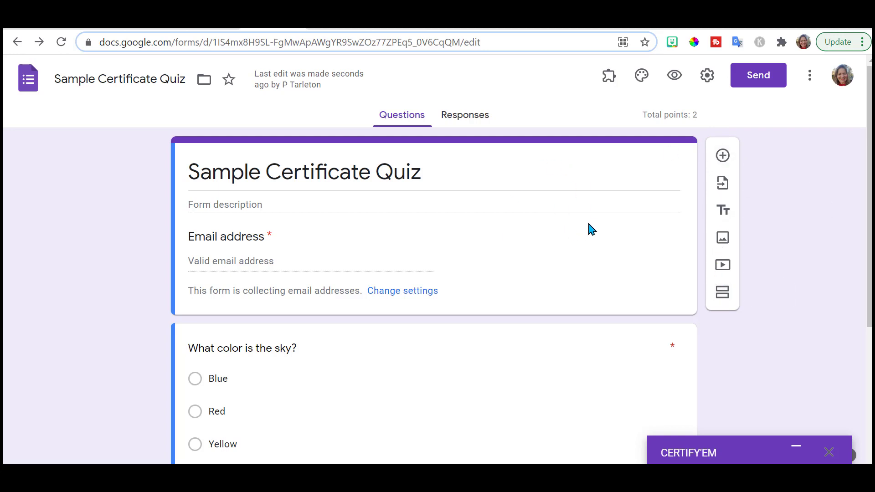
{"action": "left_click", "coordinate": [723, 157]}
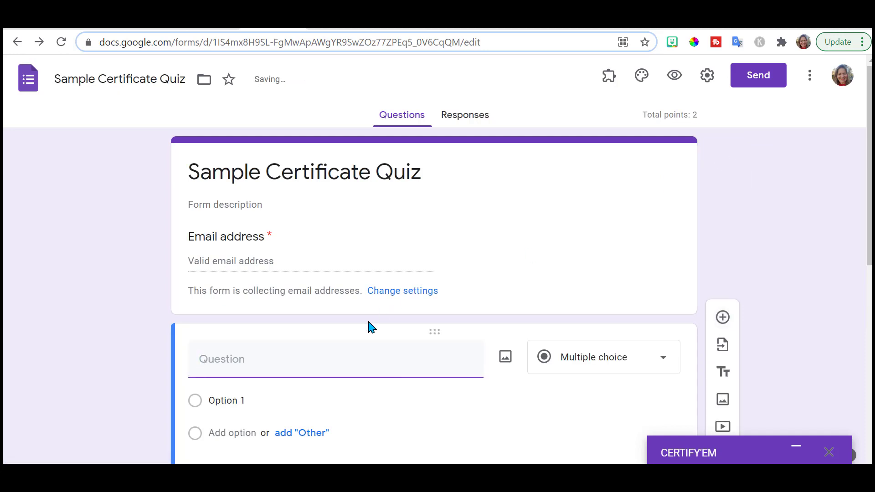
{"action": "type", "text": "Full Name"}
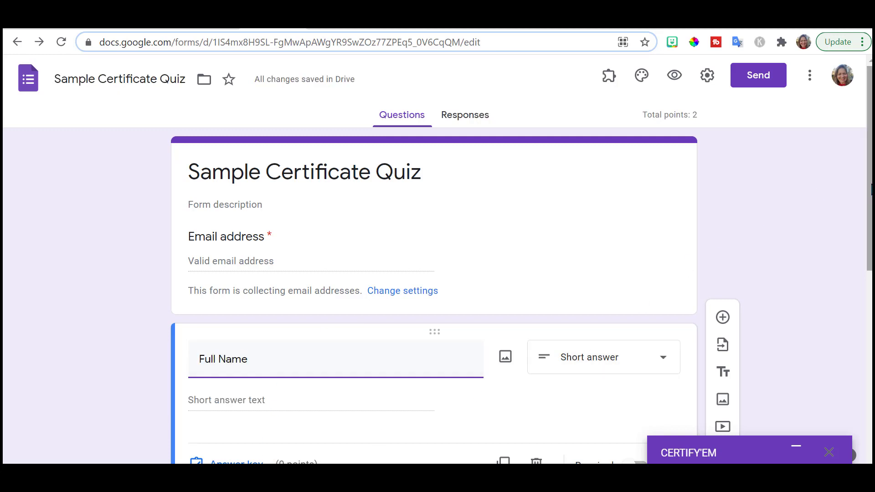
{"action": "left_click_drag", "start_coordinate": [870, 189], "coordinate": [870, 249]}
{"action": "left_click", "coordinate": [797, 452]}
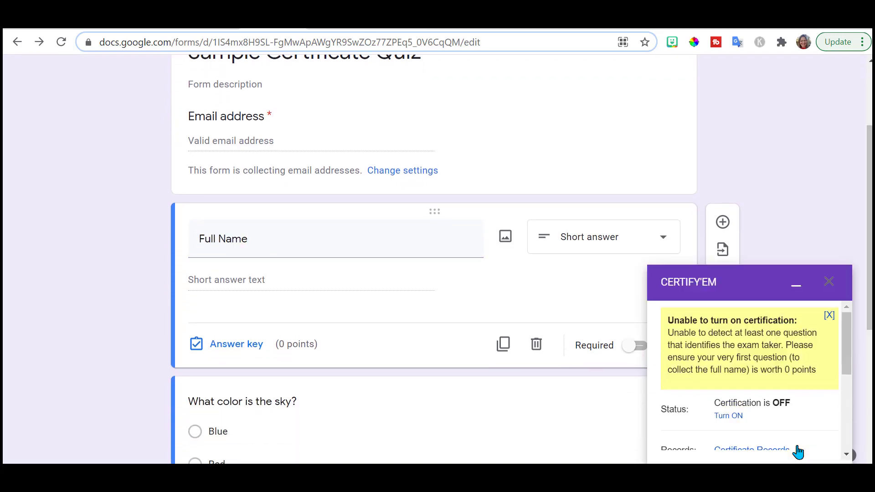
{"action": "left_click", "coordinate": [731, 282]}
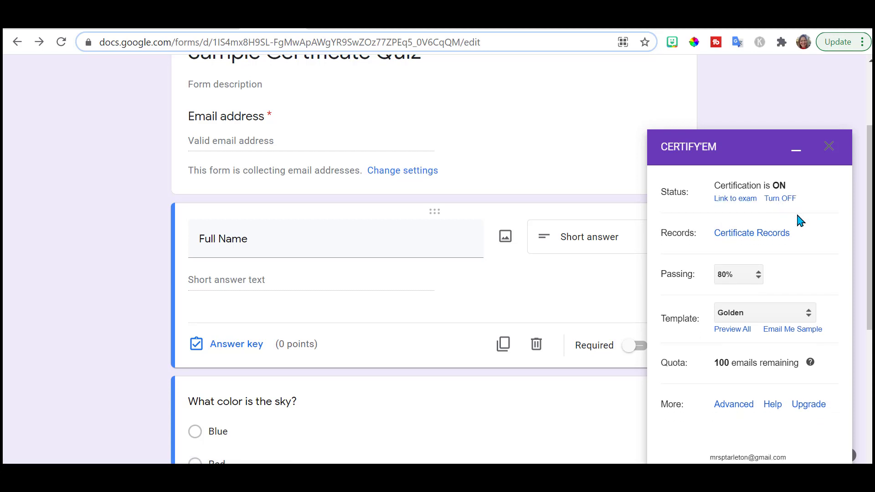
- Set the Certify'em Passing score to 0%
{"action": "left_click", "coordinate": [758, 275]}
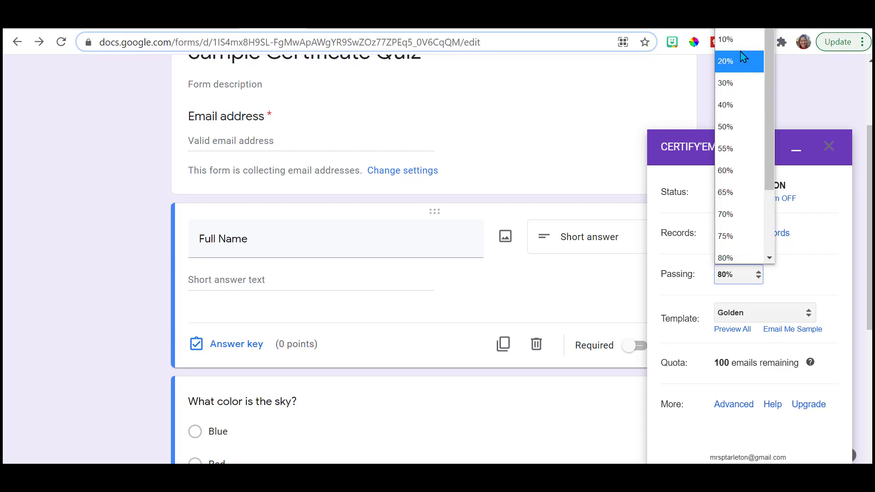
{"action": "left_click", "coordinate": [740, 30]}
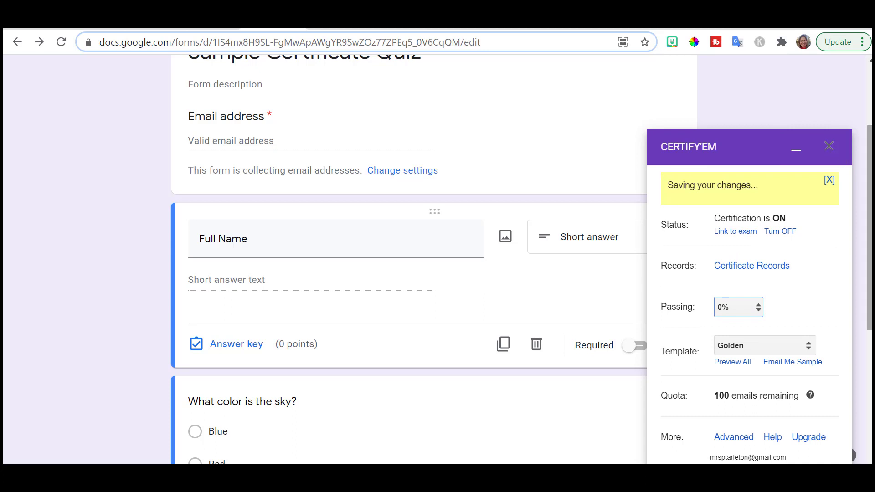
{"action": "left_click_drag", "start_coordinate": [870, 196], "coordinate": [870, 228]}
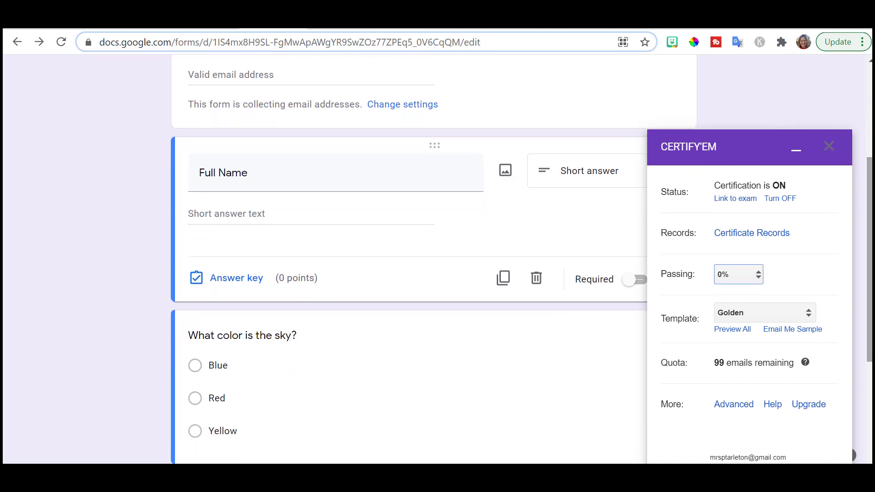
- Check the Template list, keeping Golden, and open Preview All for certificate designs
{"action": "left_click", "coordinate": [803, 319]}
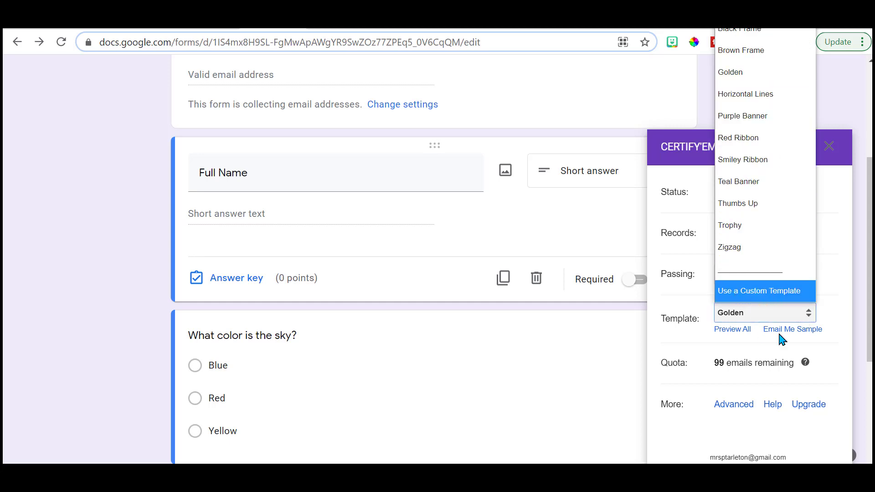
{"action": "left_click", "coordinate": [739, 329]}
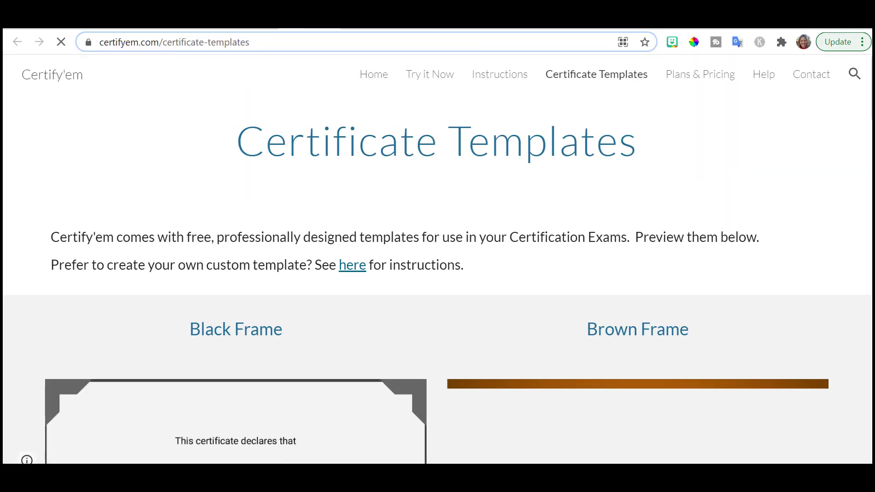
- Scroll through the certificate template previews down to Purple Banner and Red Ribbon
{"action": "scroll", "coordinate": [437, 274], "scroll_direction": "down", "scroll_amount": 6}
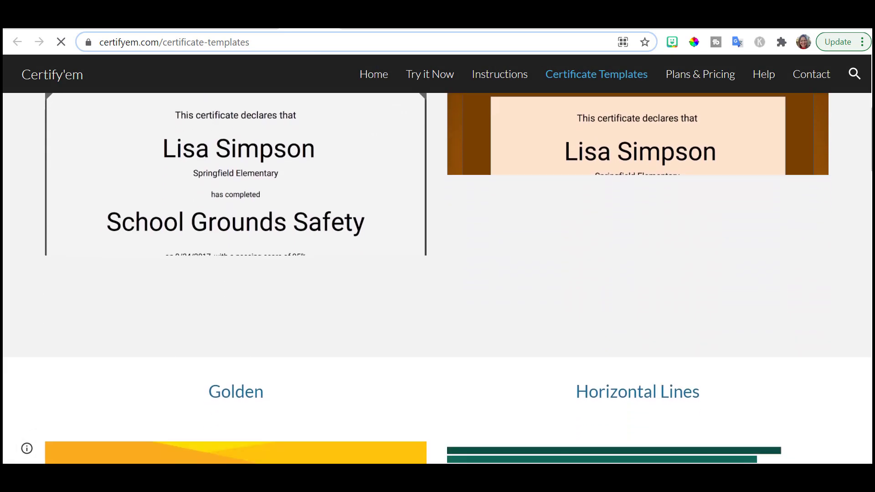
{"action": "scroll", "coordinate": [437, 274], "scroll_direction": "down", "scroll_amount": 10}
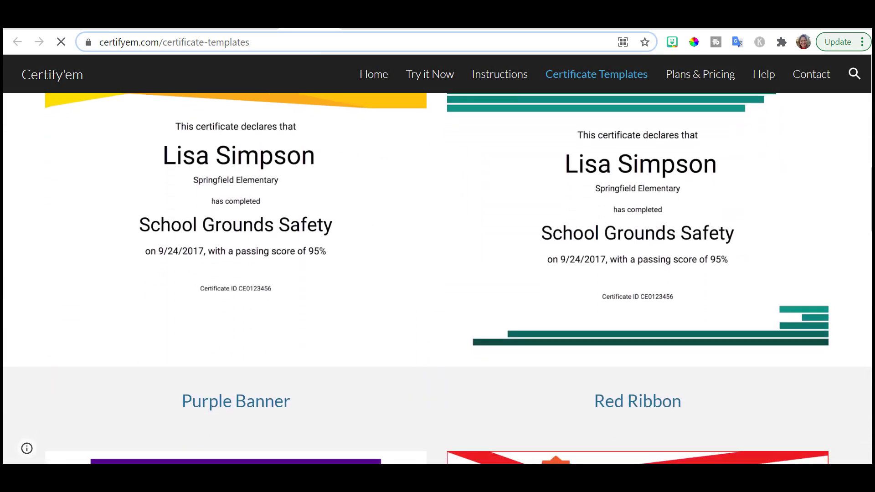
{"action": "scroll", "coordinate": [438, 273], "scroll_direction": "down", "scroll_amount": 4}
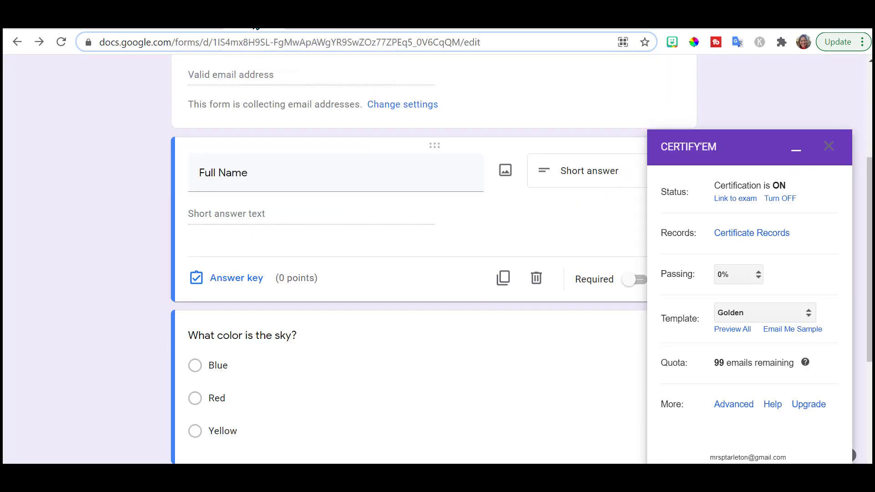
{"action": "left_click", "coordinate": [813, 316]}
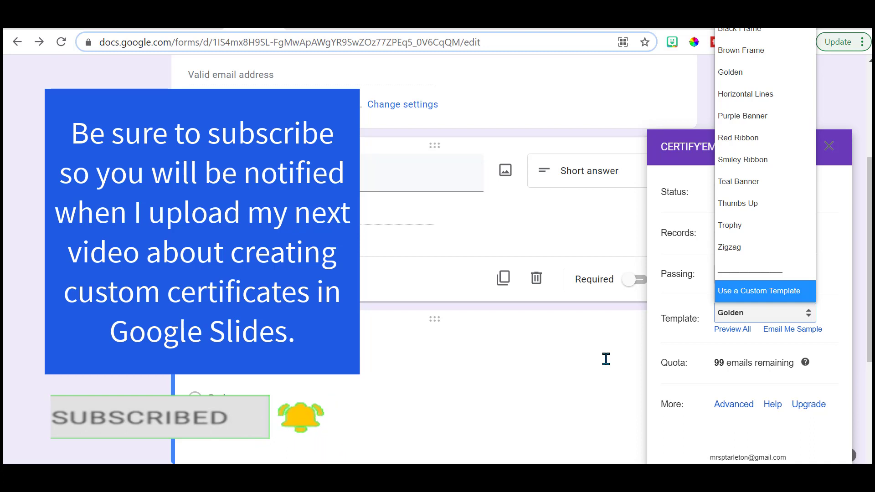
{"action": "left_click", "coordinate": [606, 359]}
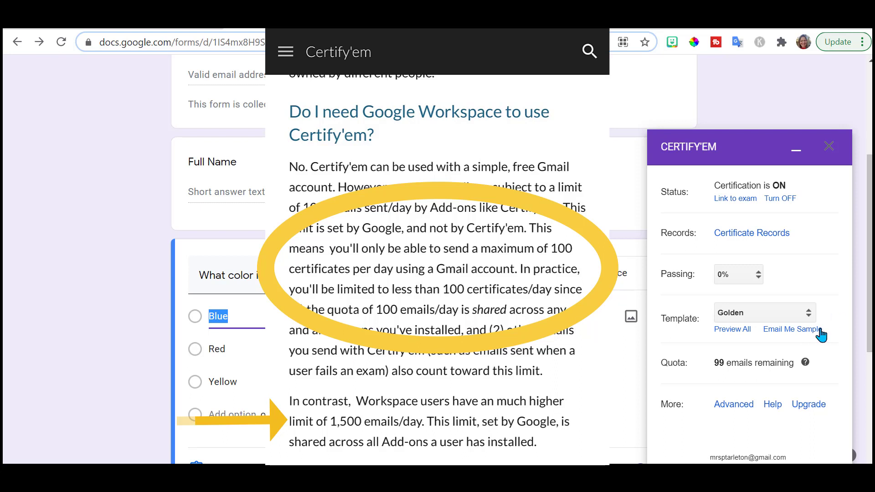
- Show the daily email quota help (99 emails remaining) and recheck the template list, keeping Golden
{"action": "left_click", "coordinate": [805, 363]}
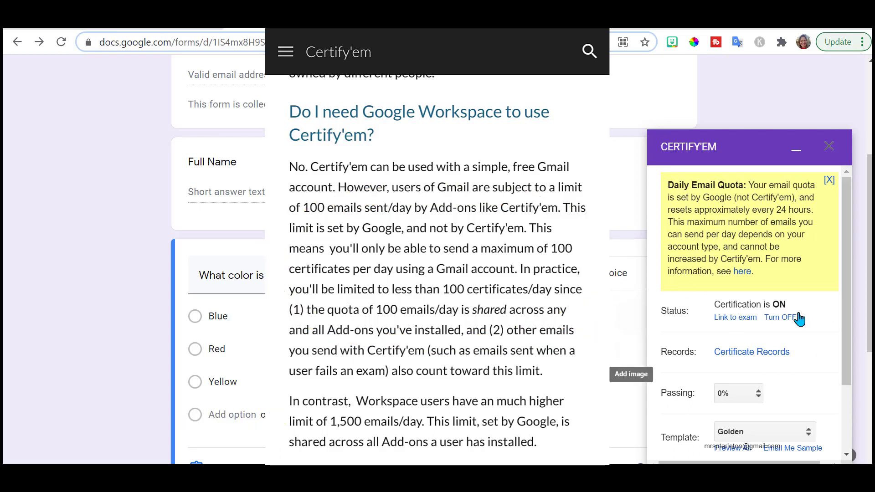
{"action": "left_click_drag", "start_coordinate": [848, 309], "coordinate": [861, 402]}
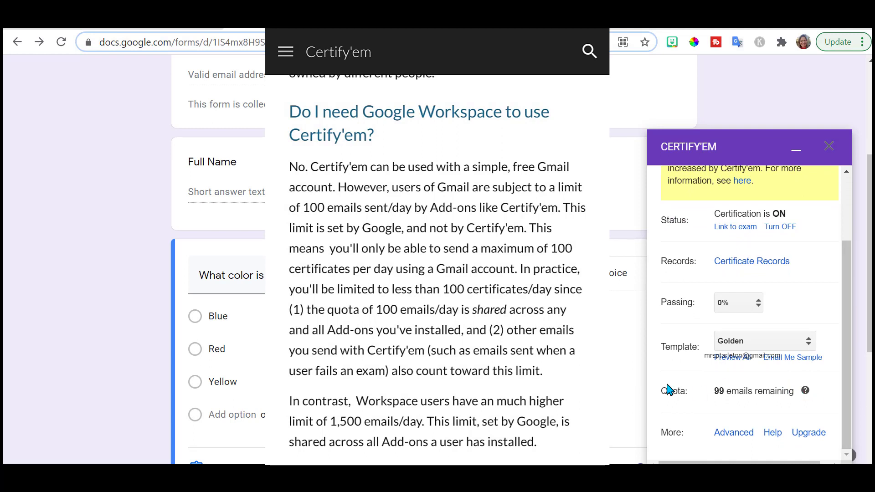
{"action": "left_click", "coordinate": [793, 342]}
{"action": "left_click", "coordinate": [793, 343]}
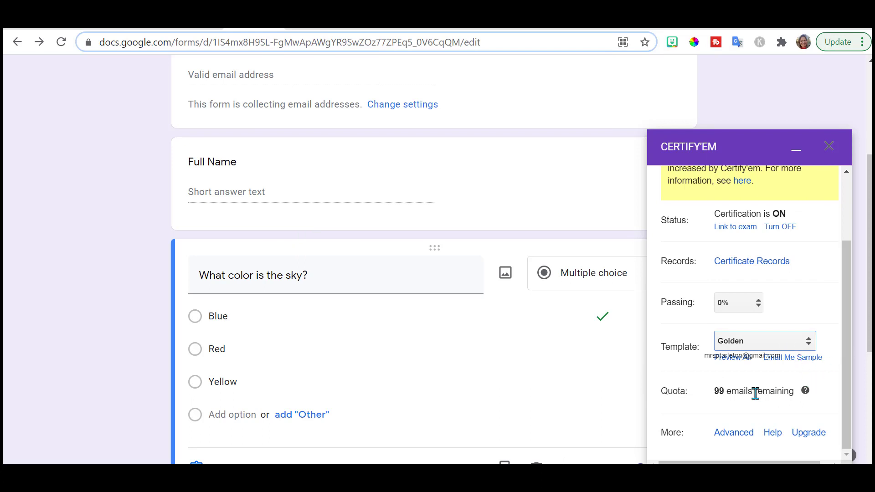
- In Certify'em advanced options, remove the 'If you passed' opening from the passed submission message
{"action": "left_click", "coordinate": [733, 433]}
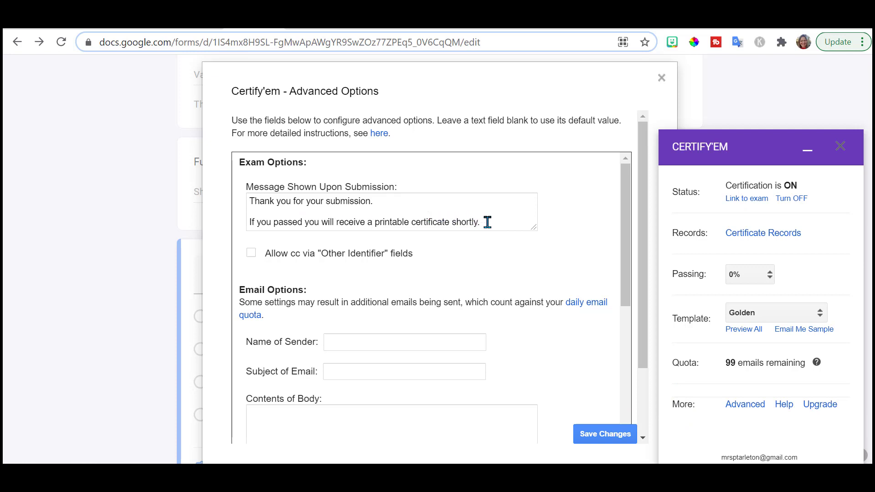
{"action": "left_click", "coordinate": [302, 222]}
{"action": "key", "text": "BackSpace"}
{"action": "key", "text": "BackSpace"}
{"action": "key", "text": "BackSpace"}
{"action": "key", "text": "BackSpace"}
{"action": "key", "text": "BackSpace"}
{"action": "key", "text": "BackSpace"}
{"action": "key", "text": "BackSpace"}
{"action": "key", "text": "BackSpace"}
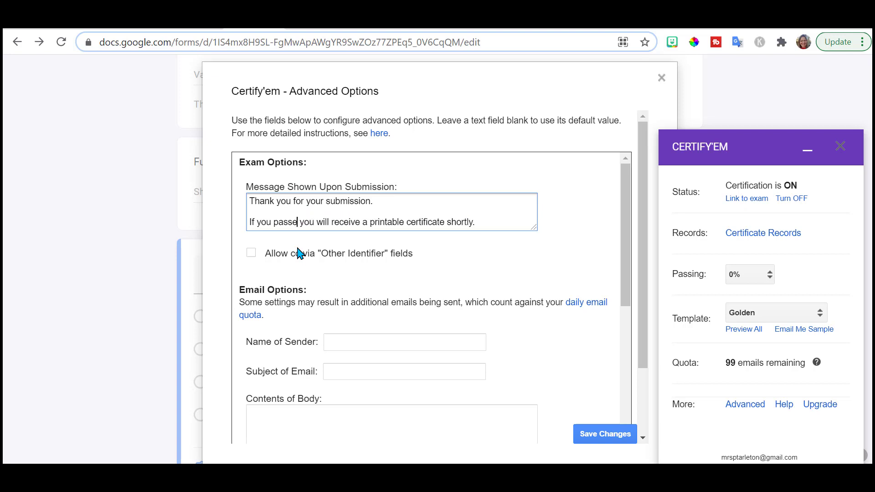
{"action": "key", "text": "BackSpace"}
{"action": "key", "text": "BackSpace"}
{"action": "key", "text": "BackSpace"}
{"action": "key", "text": "BackSpace"}
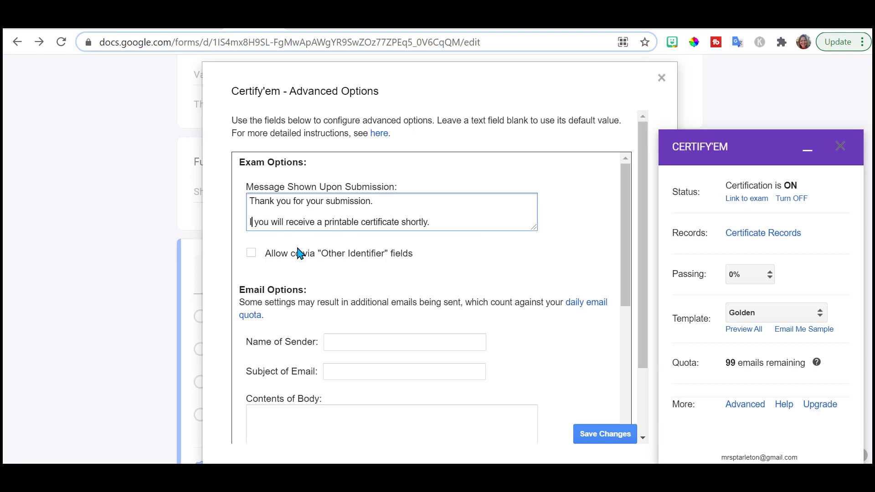
{"action": "key", "text": "BackSpace"}
{"action": "key", "text": "Delete"}
{"action": "key", "text": "Delete"}
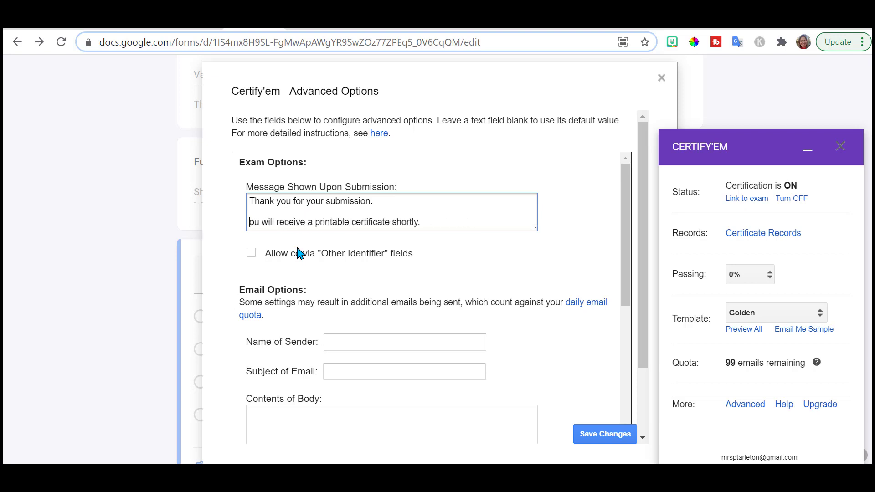
{"action": "type", "text": "Y"}
{"action": "left_click", "coordinate": [383, 305]}
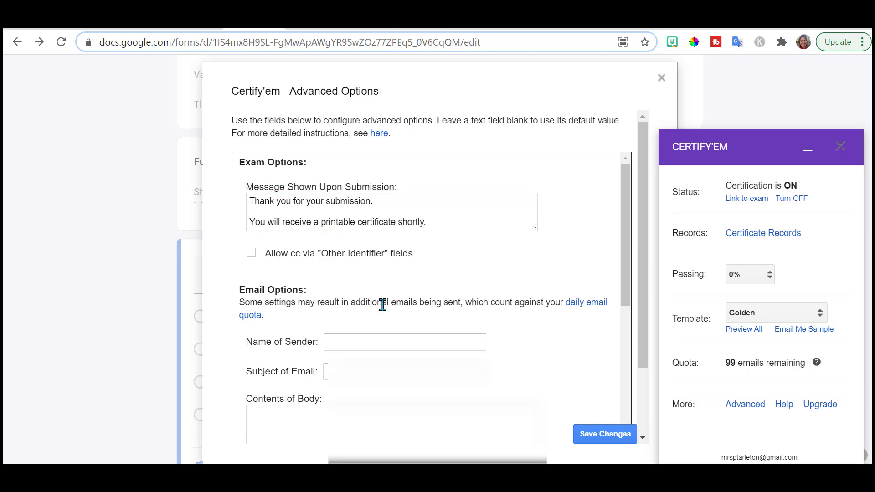
- Enter the sender's name and email subject 'Sample Certificate Quiz', then save the advanced options
{"action": "left_click", "coordinate": [359, 341]}
{"action": "type", "text": "MrsP"}
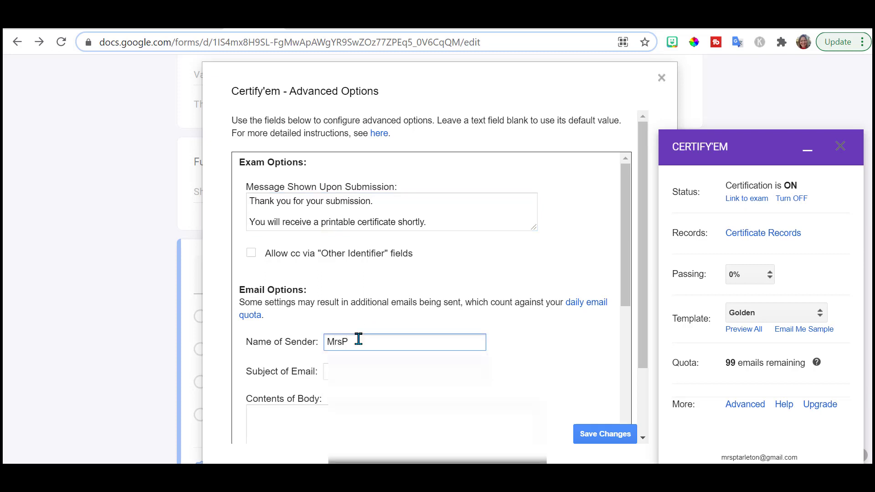
{"action": "type", "text": "Tarleton"}
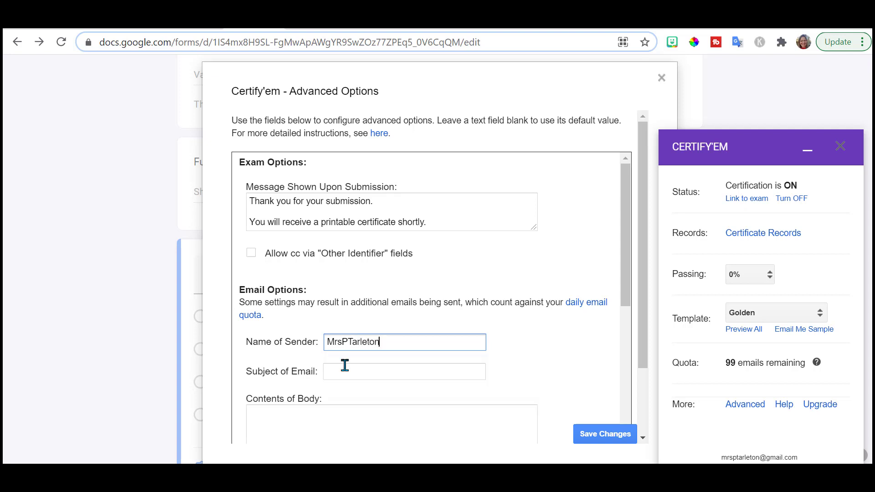
{"action": "key", "text": "Tab"}
{"action": "type", "text": "S"}
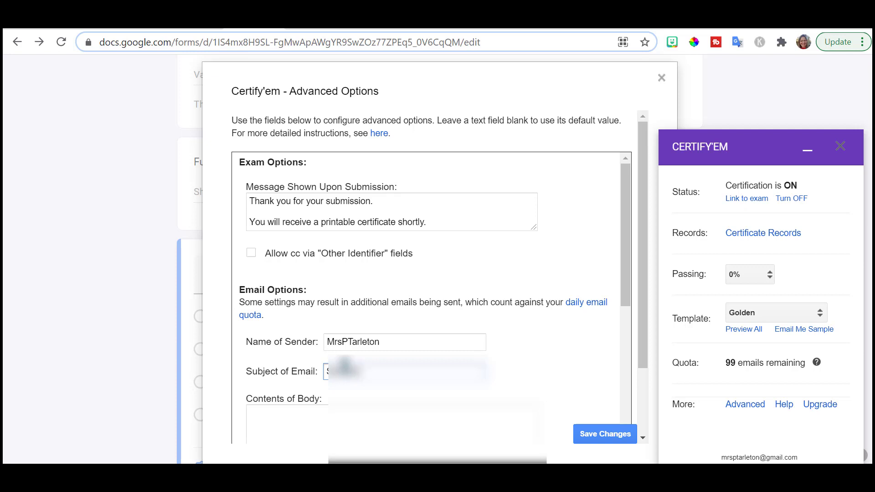
{"action": "type", "text": "ubj"}
{"action": "type", "text": "le Certificate Quiz"}
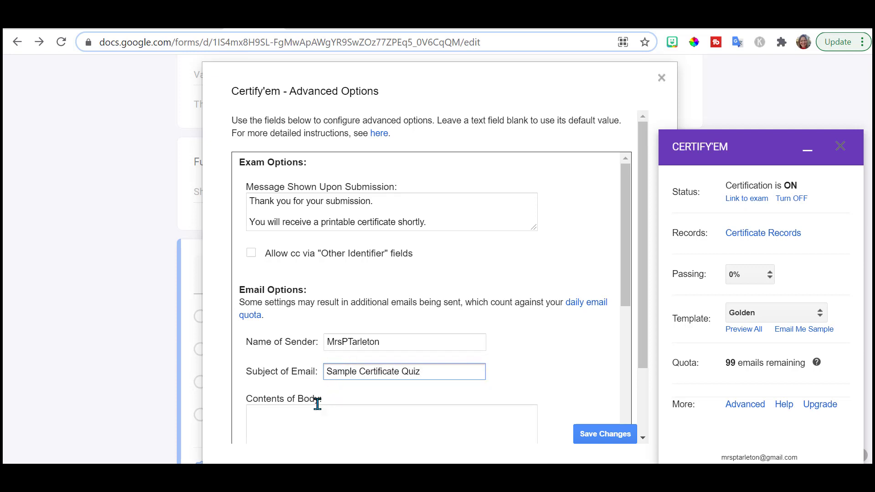
{"action": "left_click", "coordinate": [283, 409]}
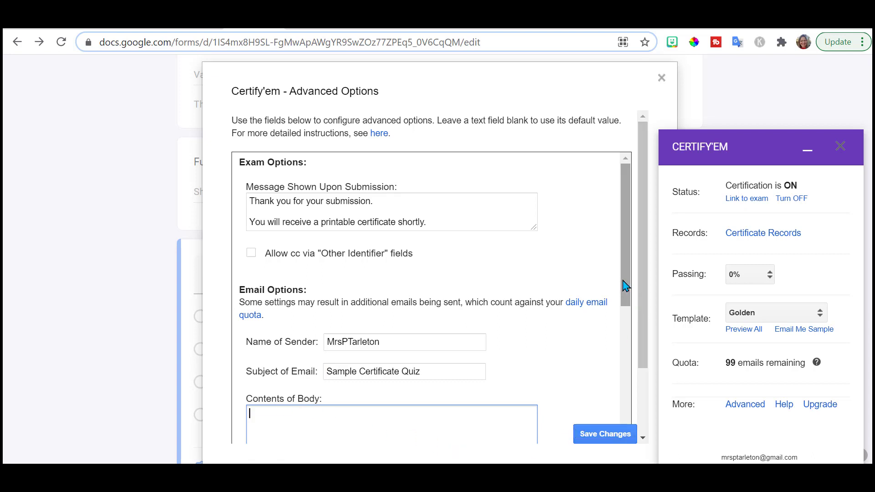
{"action": "left_click_drag", "start_coordinate": [625, 285], "coordinate": [605, 410]}
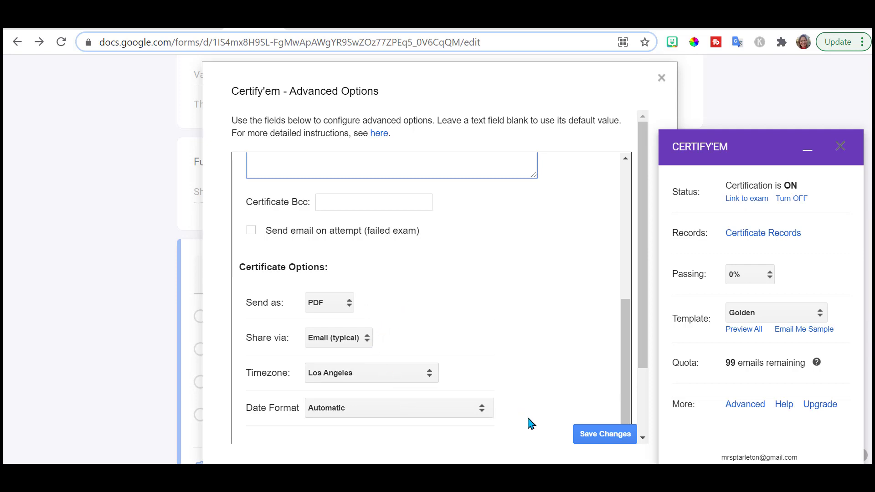
{"action": "left_click", "coordinate": [594, 435]}
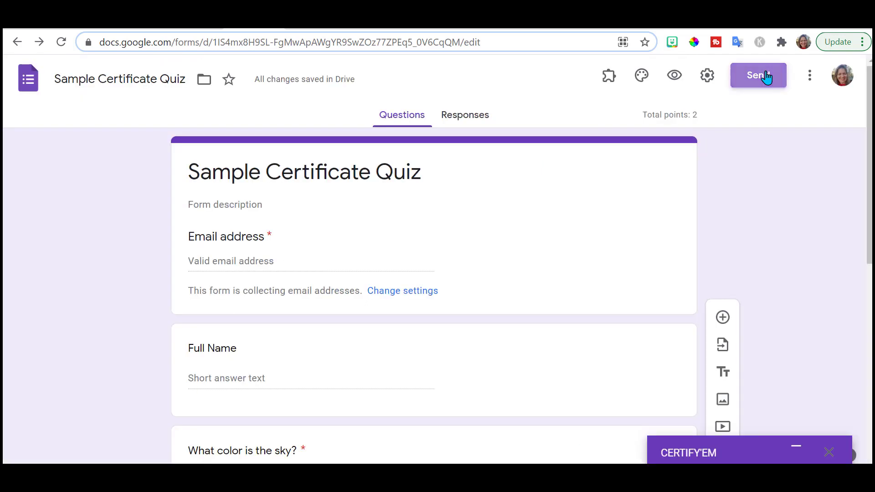
- Copy the quiz's shortened share link and open a new browser tab for it
{"action": "left_click", "coordinate": [761, 74]}
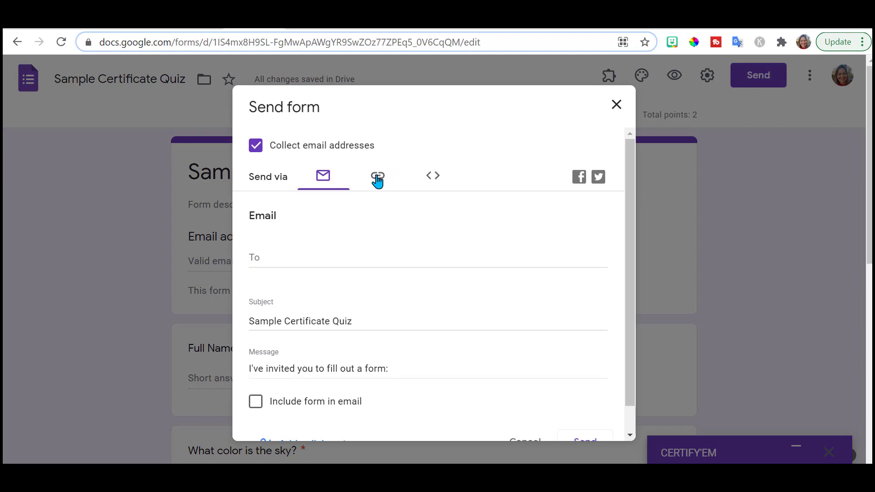
{"action": "left_click", "coordinate": [377, 180]}
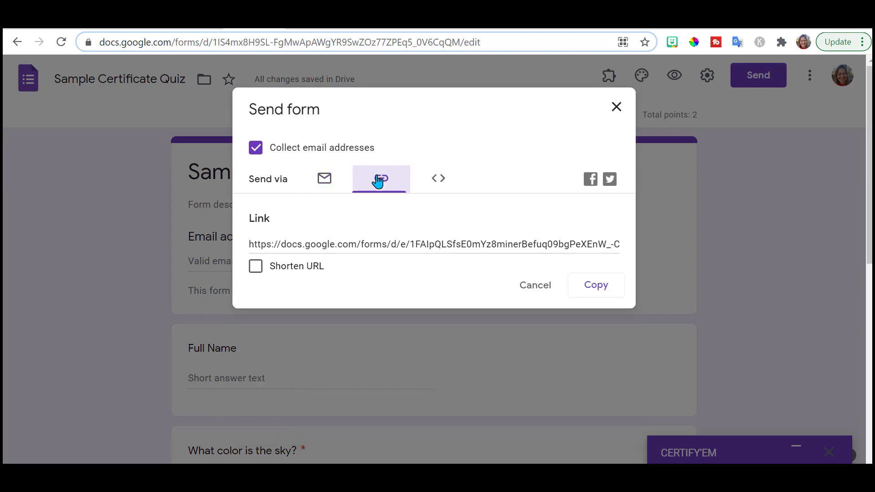
{"action": "left_click", "coordinate": [255, 267]}
{"action": "left_click", "coordinate": [592, 291]}
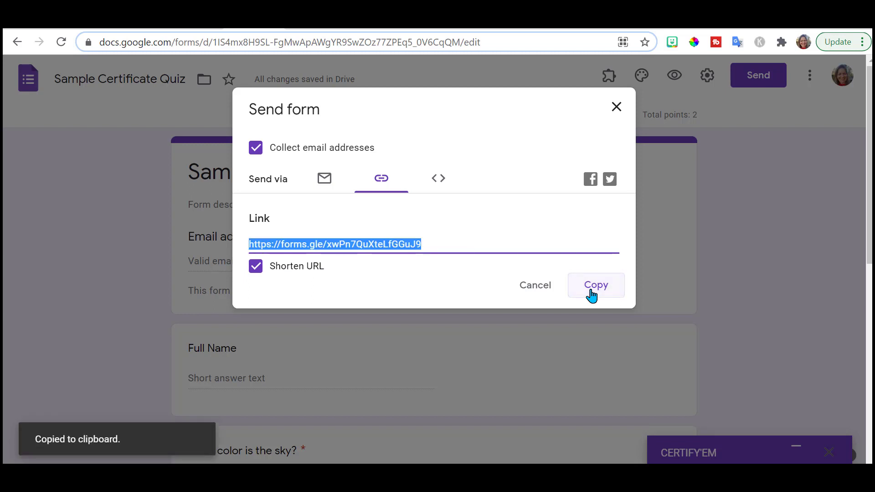
{"action": "left_click", "coordinate": [602, 279]}
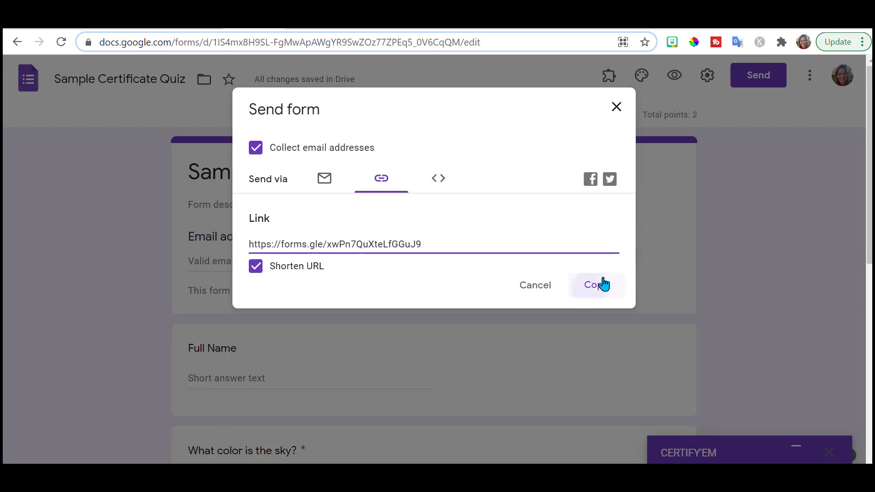
{"action": "left_click", "coordinate": [741, 27]}
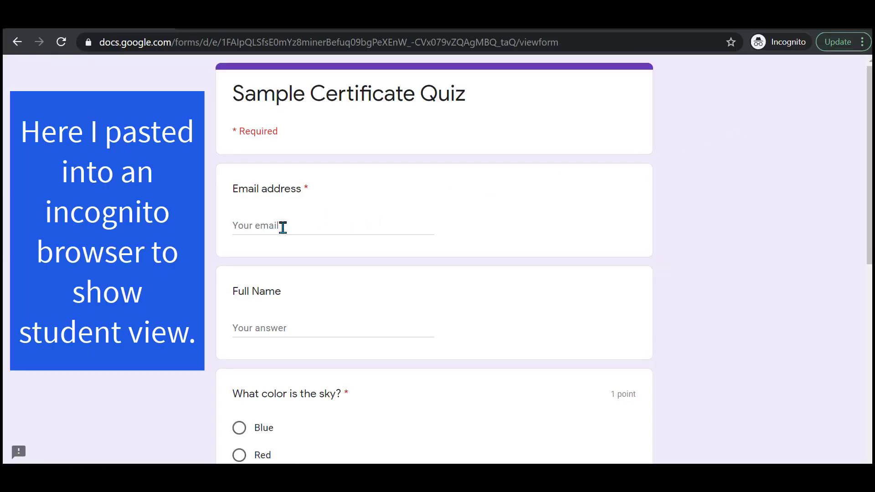
- Fill in the respondent's email address and full name on the quiz
{"action": "left_click", "coordinate": [267, 228]}
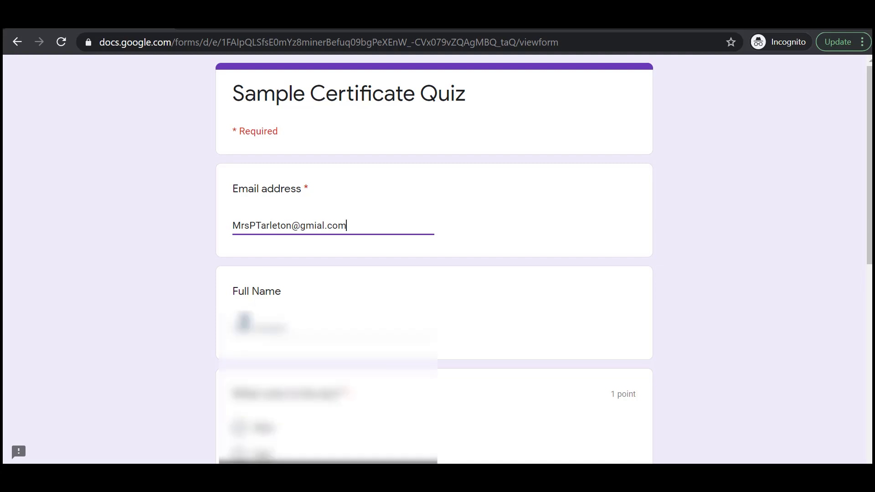
{"action": "key", "text": "Tab"}
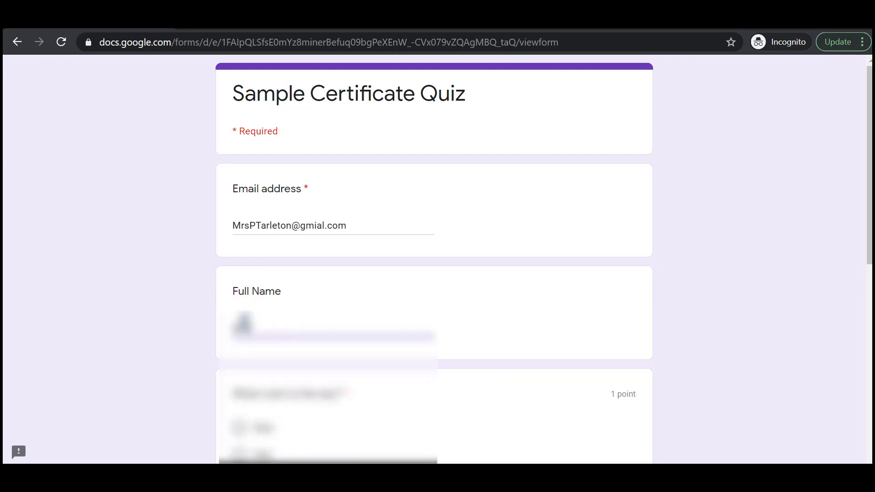
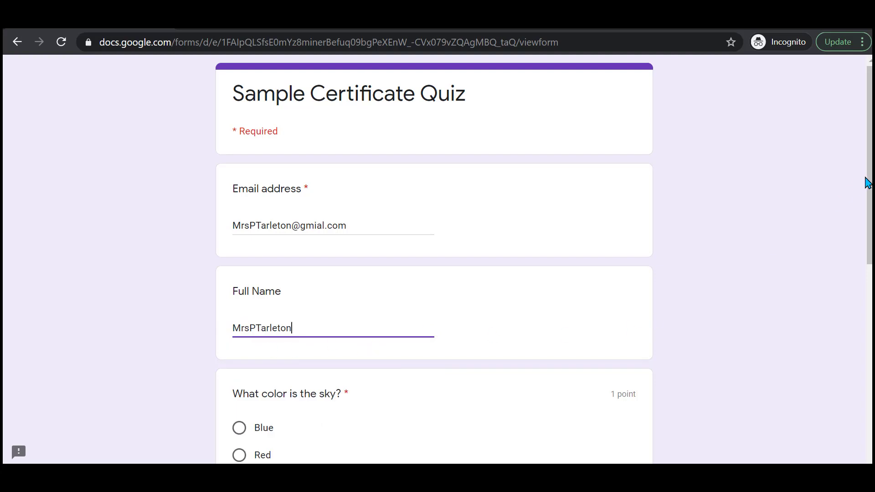
- Answer Blue for the sky question and Cat for best pet, submit, and view the score
{"action": "left_click_drag", "start_coordinate": [869, 182], "coordinate": [869, 255]}
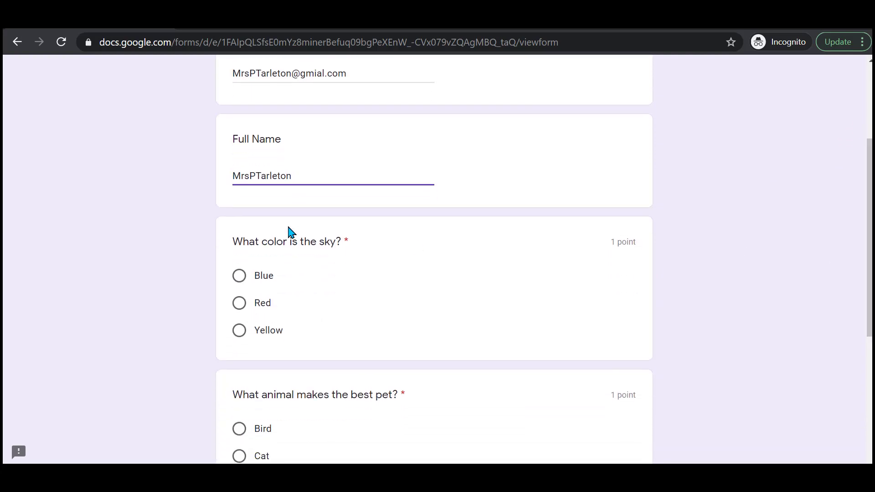
{"action": "left_click", "coordinate": [239, 276]}
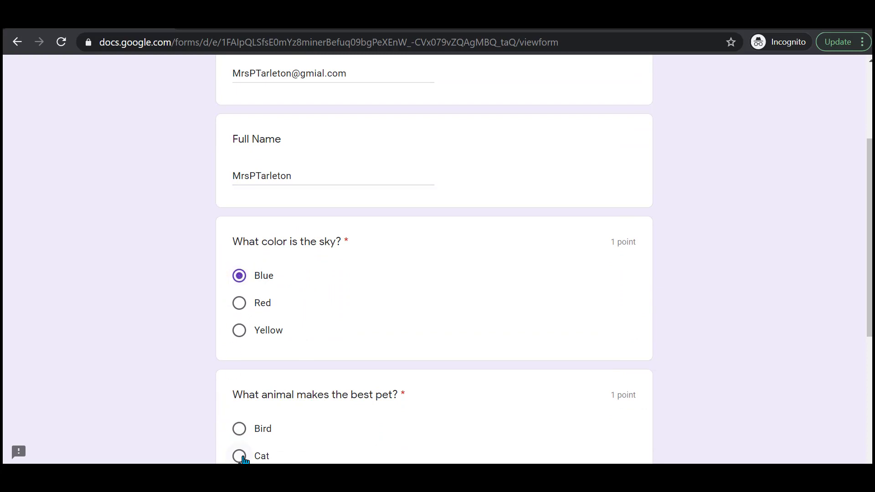
{"action": "left_click", "coordinate": [238, 456]}
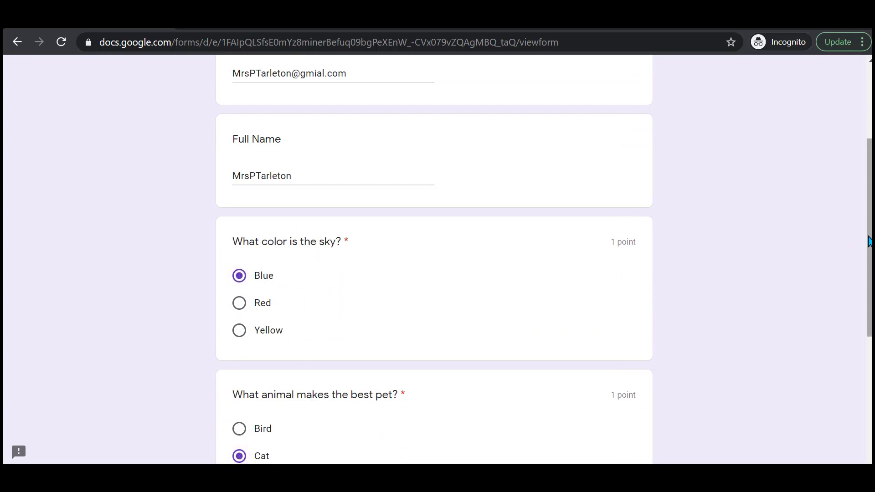
{"action": "left_click_drag", "start_coordinate": [865, 242], "coordinate": [864, 332]}
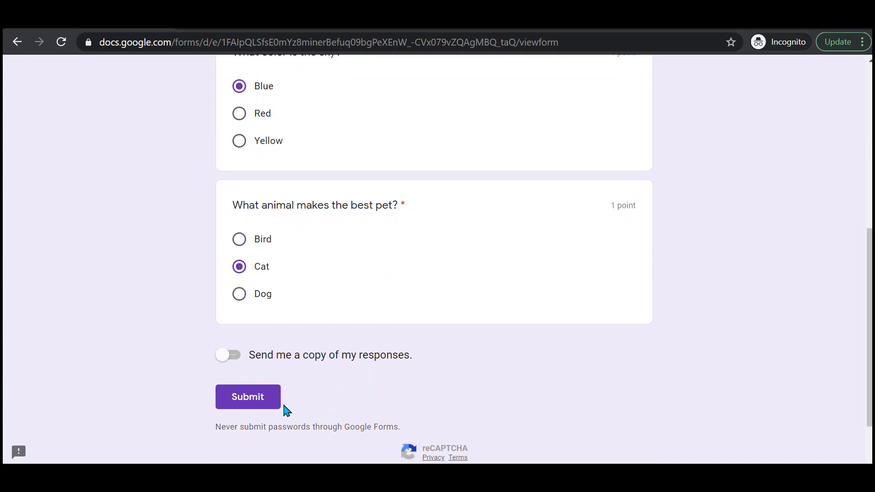
{"action": "left_click", "coordinate": [258, 404]}
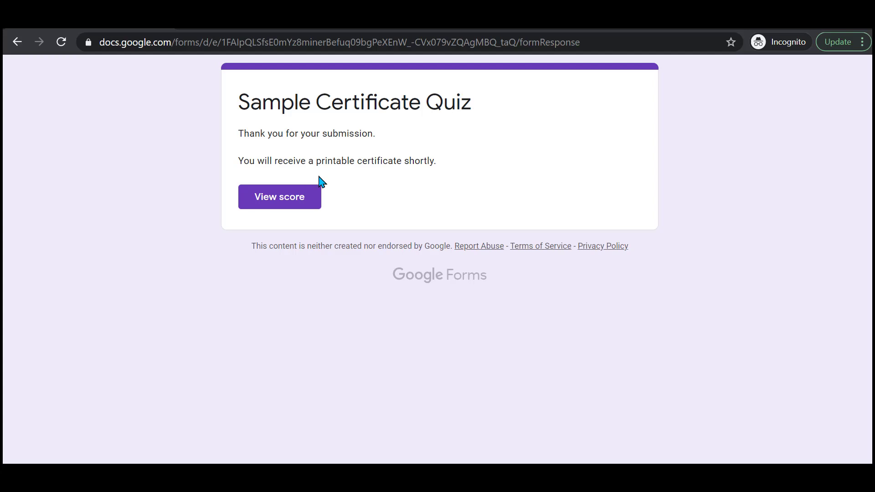
{"action": "left_click", "coordinate": [290, 197]}
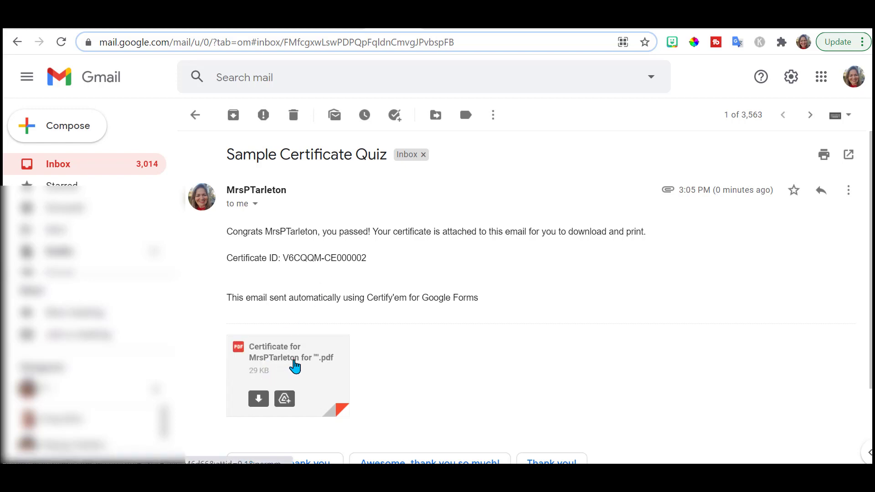
- Preview the 29 KB certificate PDF attached to the Sample Certificate Quiz email
{"action": "left_click", "coordinate": [294, 366]}
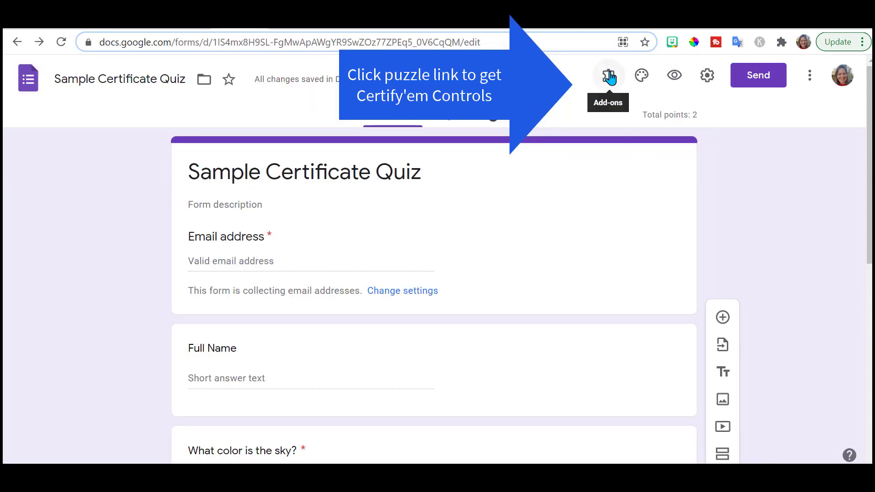
- Show the Certify'em controls from the add-ons menu and open the Certificate Records spreadsheet
{"action": "left_click", "coordinate": [609, 76]}
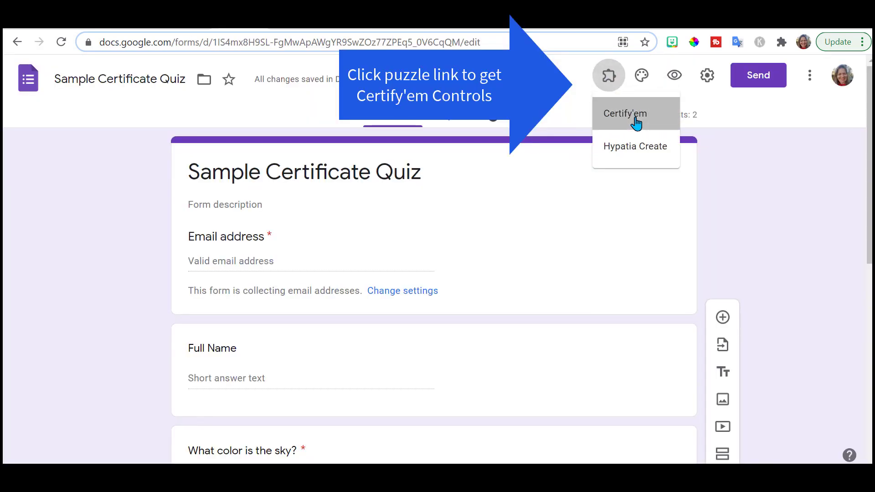
{"action": "left_click", "coordinate": [637, 122]}
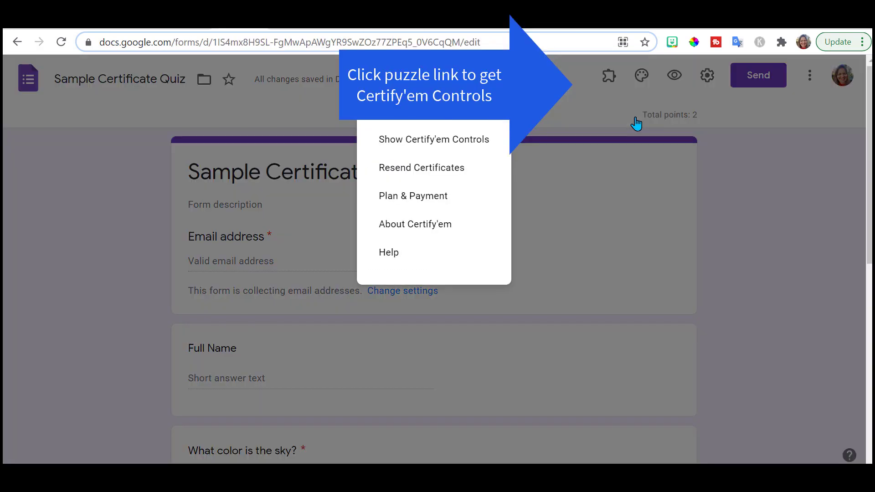
{"action": "left_click", "coordinate": [452, 141]}
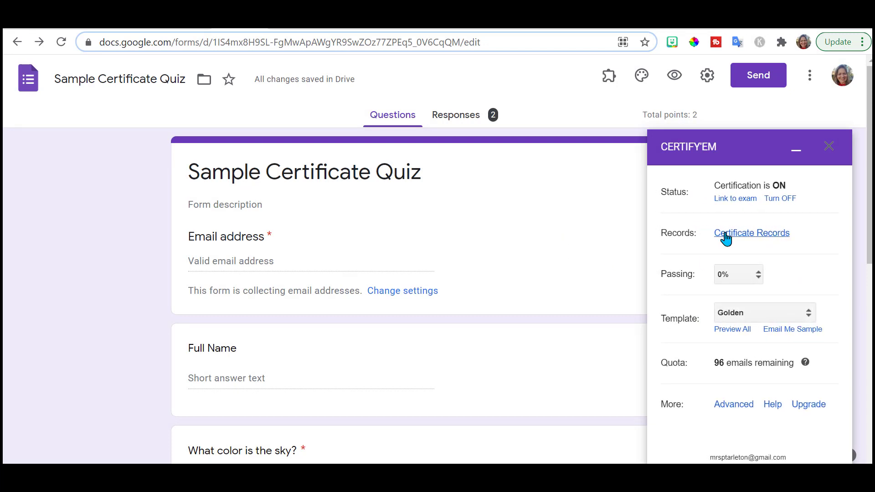
{"action": "left_click", "coordinate": [746, 235]}
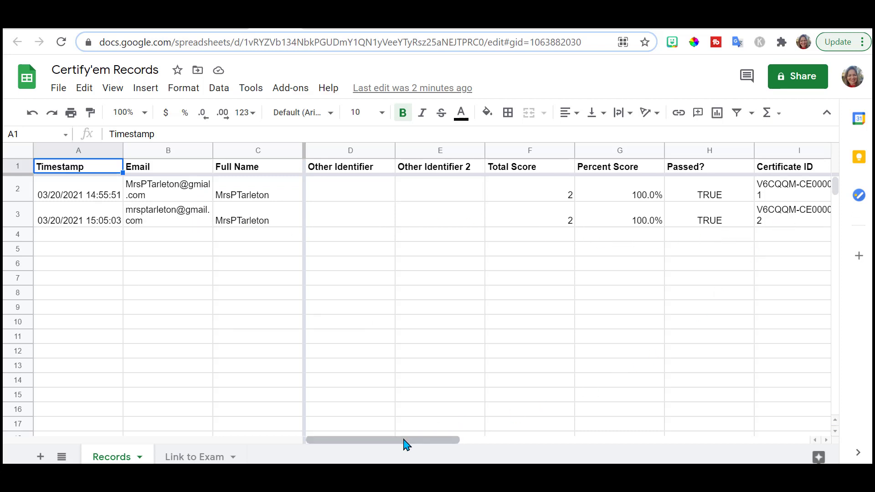
- Scroll the Certify'em Records sheet across to the Certificate ID column and back
{"action": "left_click_drag", "start_coordinate": [405, 445], "coordinate": [461, 446]}
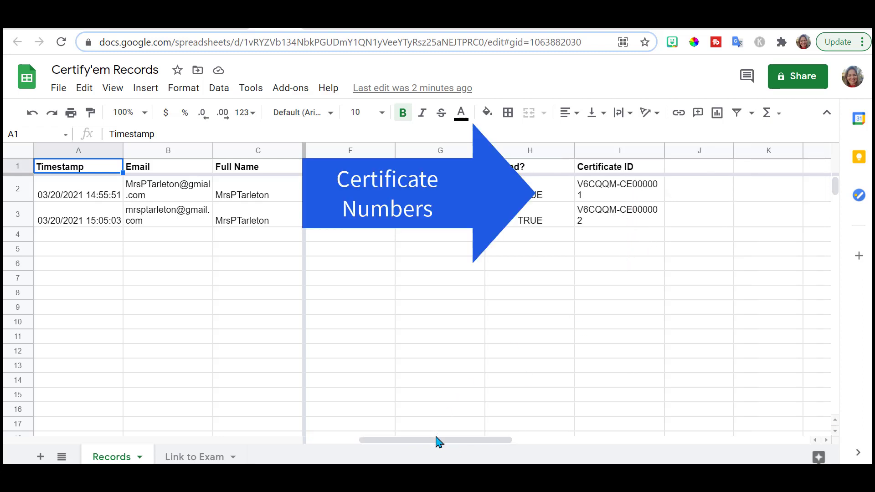
{"action": "left_click_drag", "start_coordinate": [439, 444], "coordinate": [264, 453]}
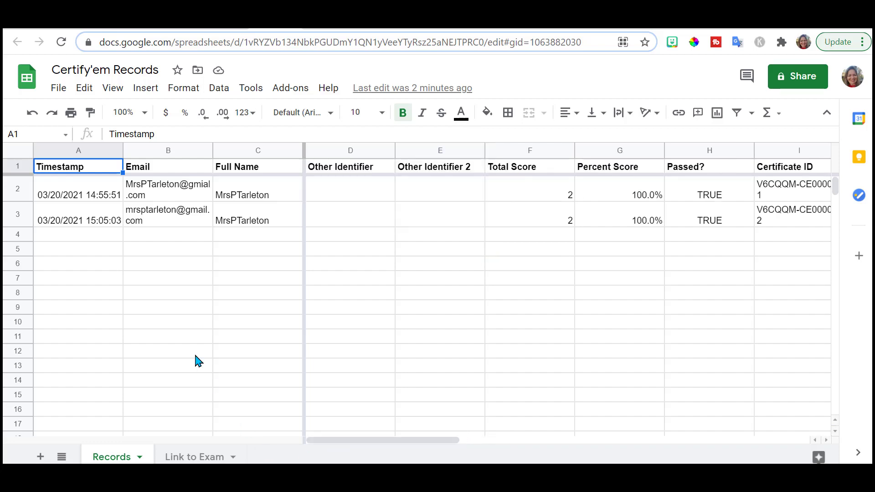